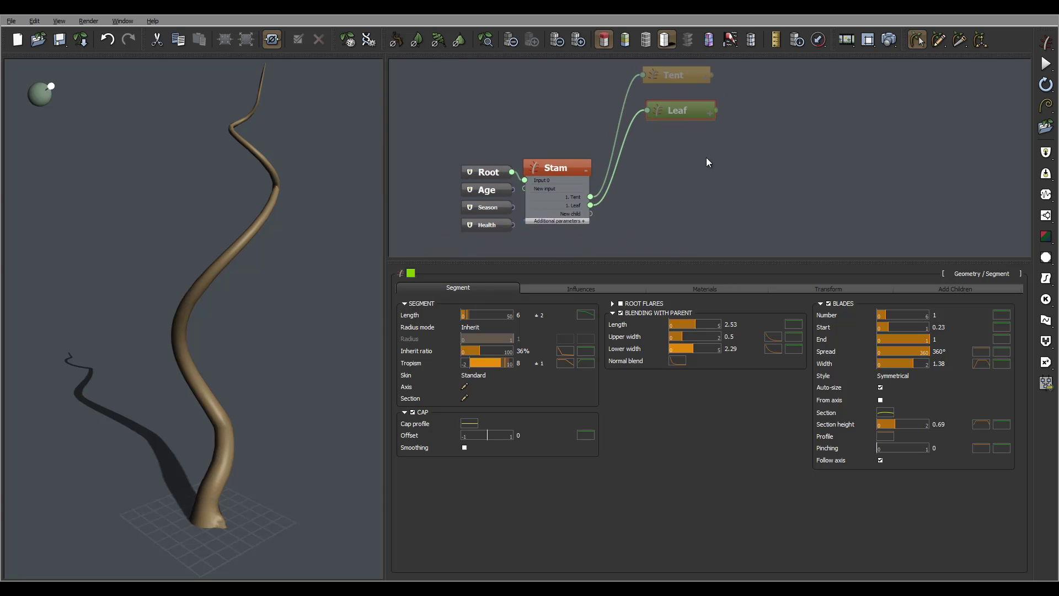
- Enable the Leaf node so red leaves grow along the Stam stem, then orbit to inspect them
double_click(718, 120)
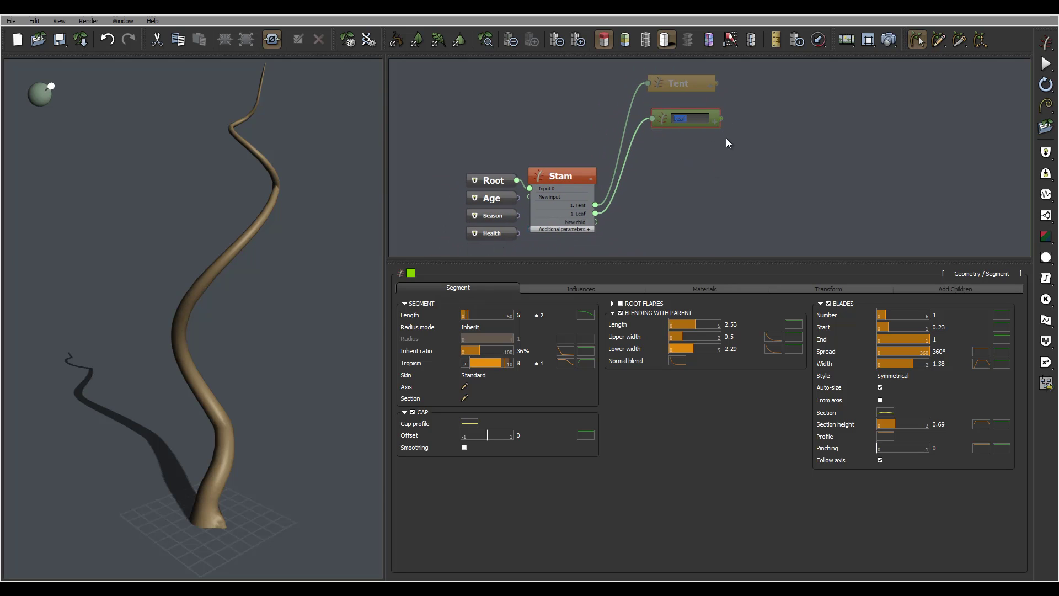
left_click(696, 125)
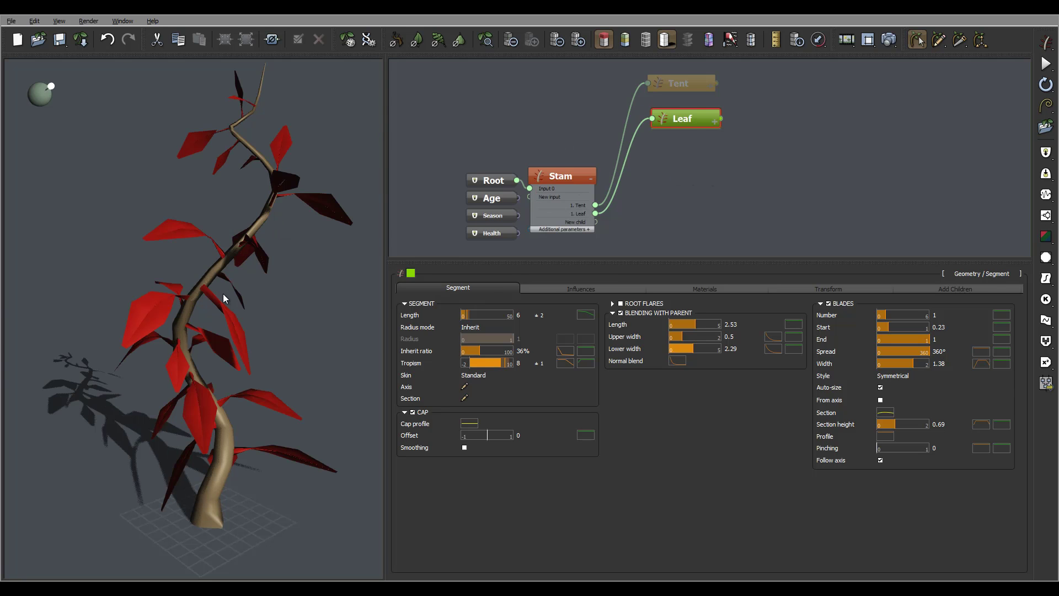
left_click_drag(230, 303, 203, 309)
scroll(203, 309, "up", 10)
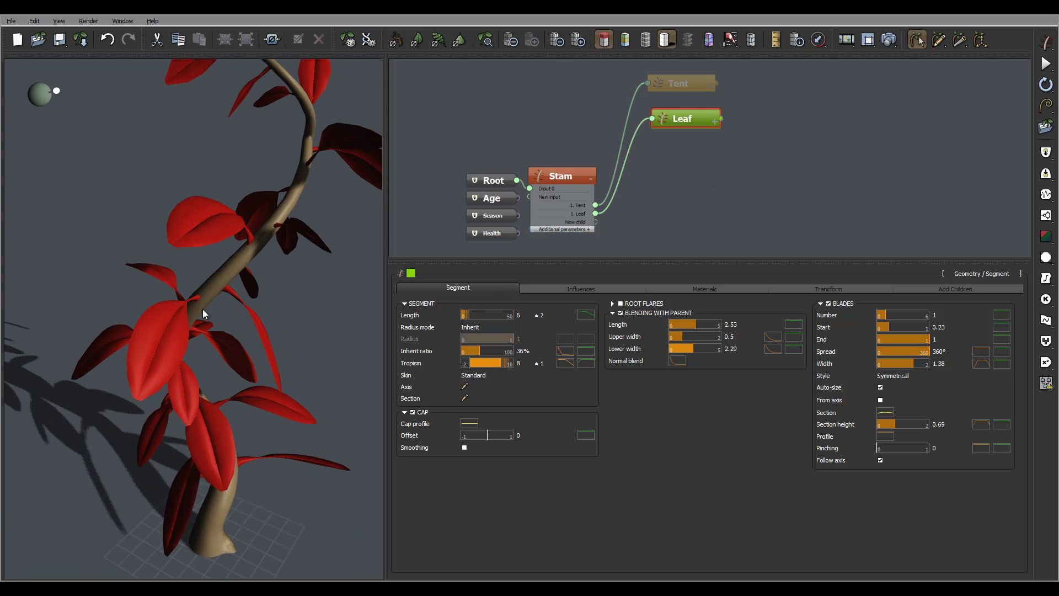
left_click_drag(218, 238, 246, 244)
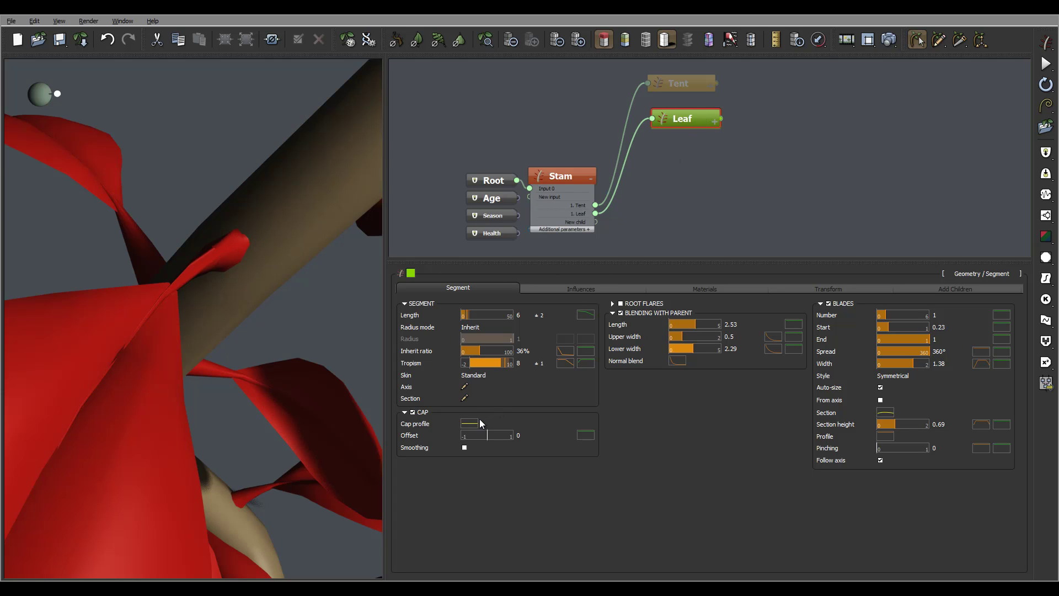
- Open the stem's Section Splines Set Editor and add three section splits along the profile
left_click(465, 398)
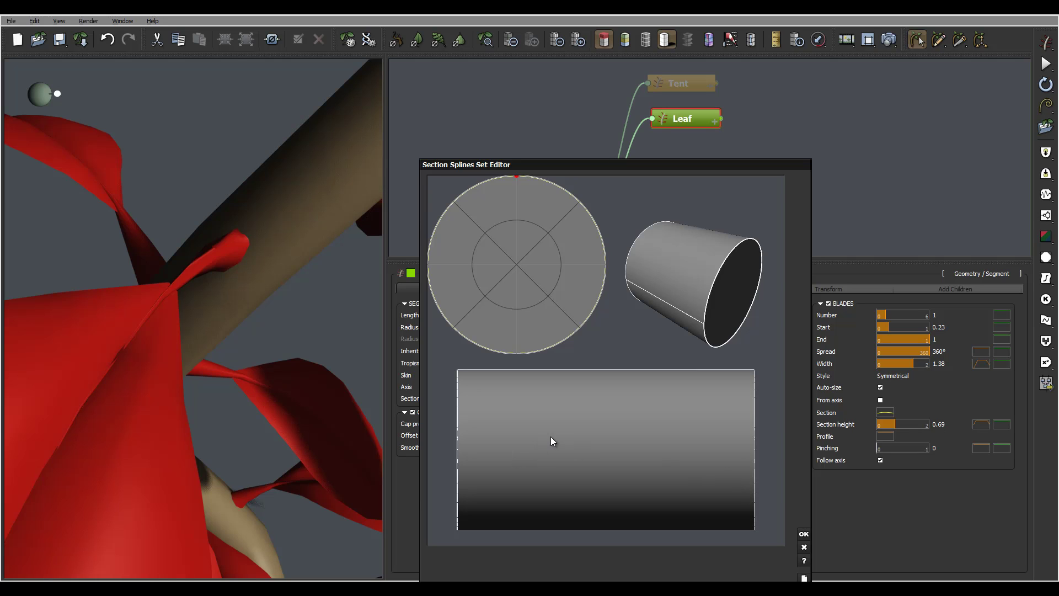
left_click(710, 433)
left_click(538, 429)
left_click(621, 429)
- Add nodes to the base section and pull the right node inward into a heart-shaped notch
left_click(458, 431)
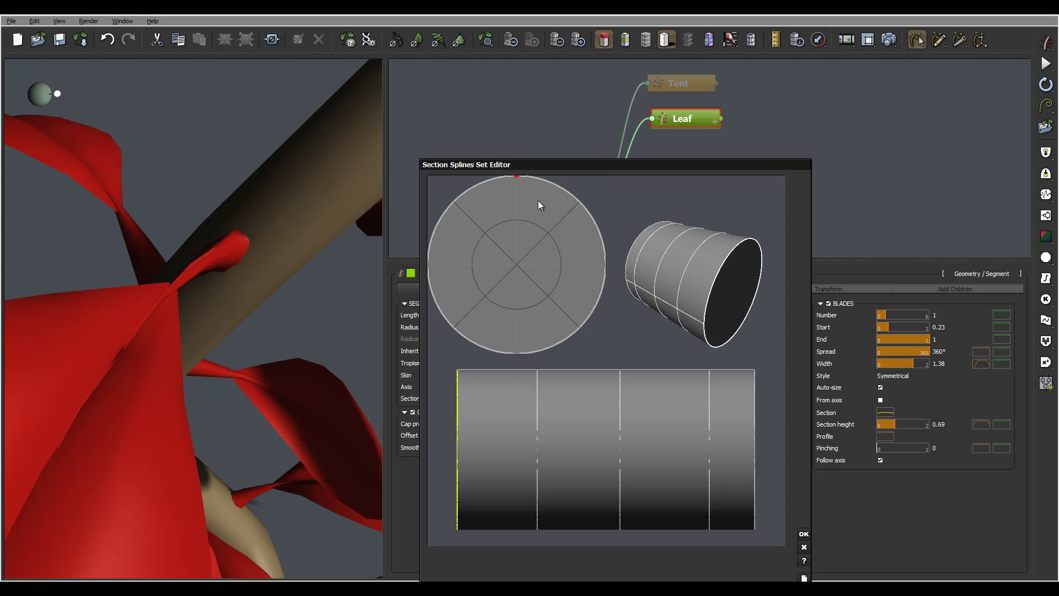
left_click(515, 352)
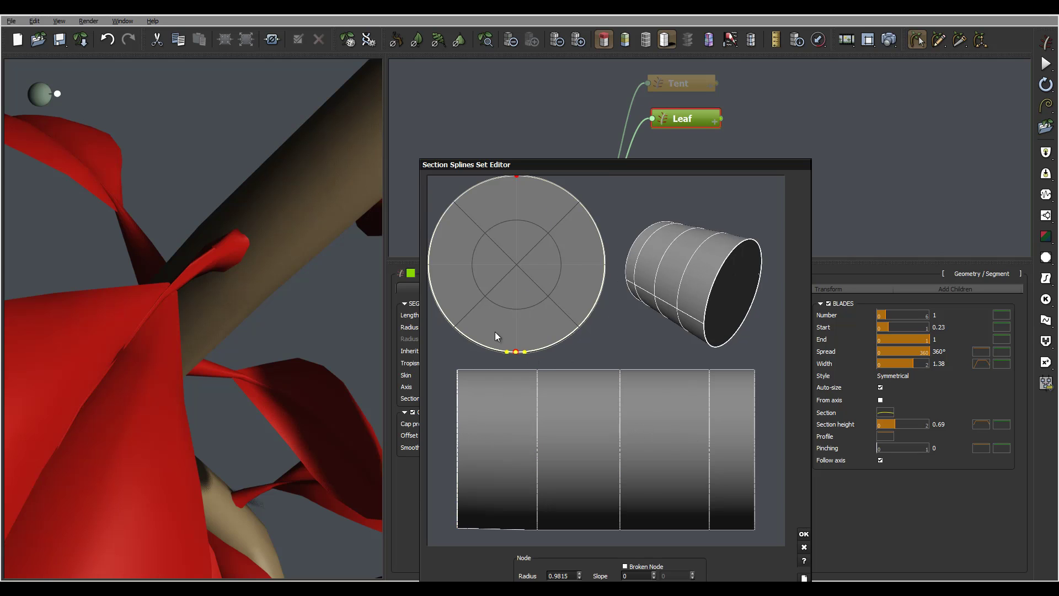
left_click(430, 263)
left_click(605, 264)
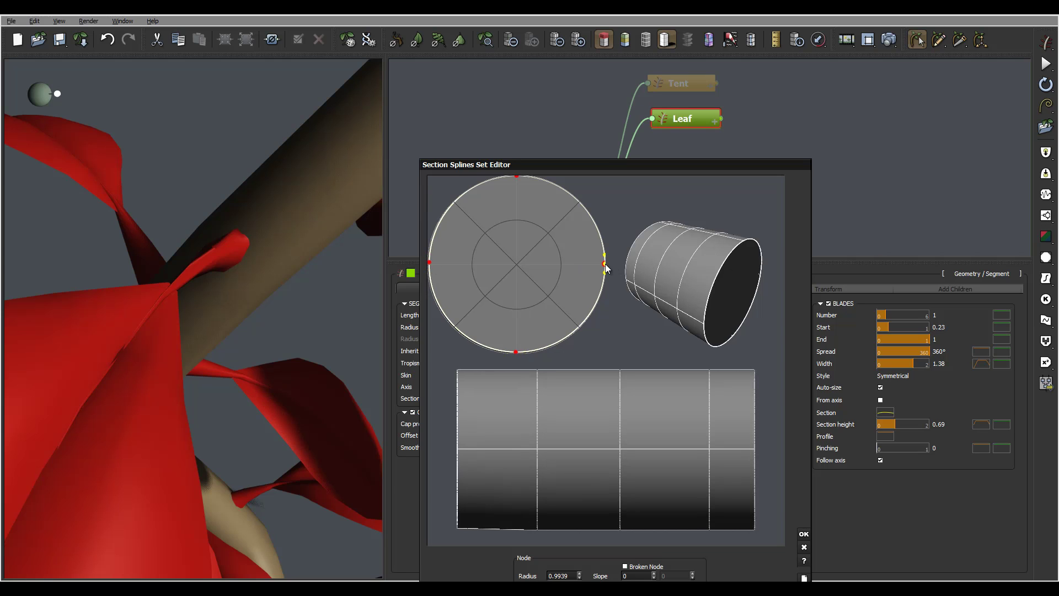
left_click_drag(605, 264, 527, 250)
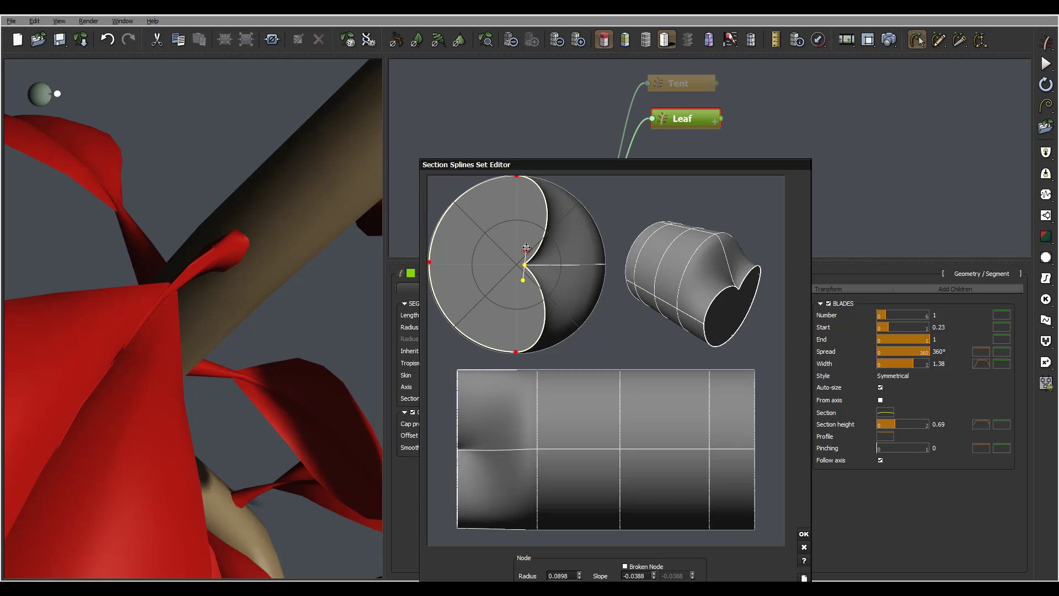
left_click(522, 176)
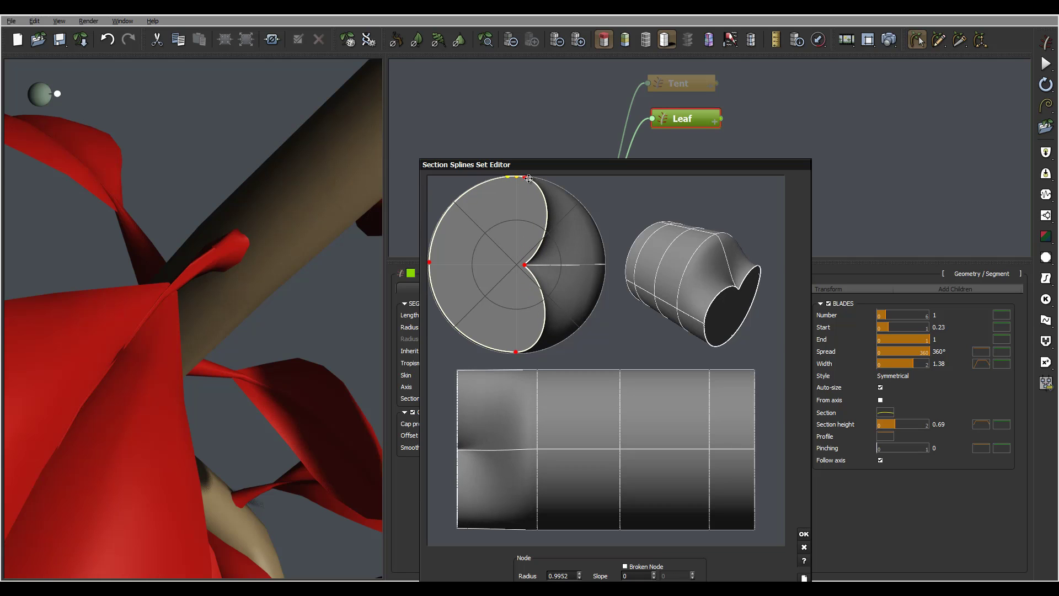
left_click_drag(530, 178, 540, 179)
left_click(518, 351)
left_click_drag(526, 352, 536, 351)
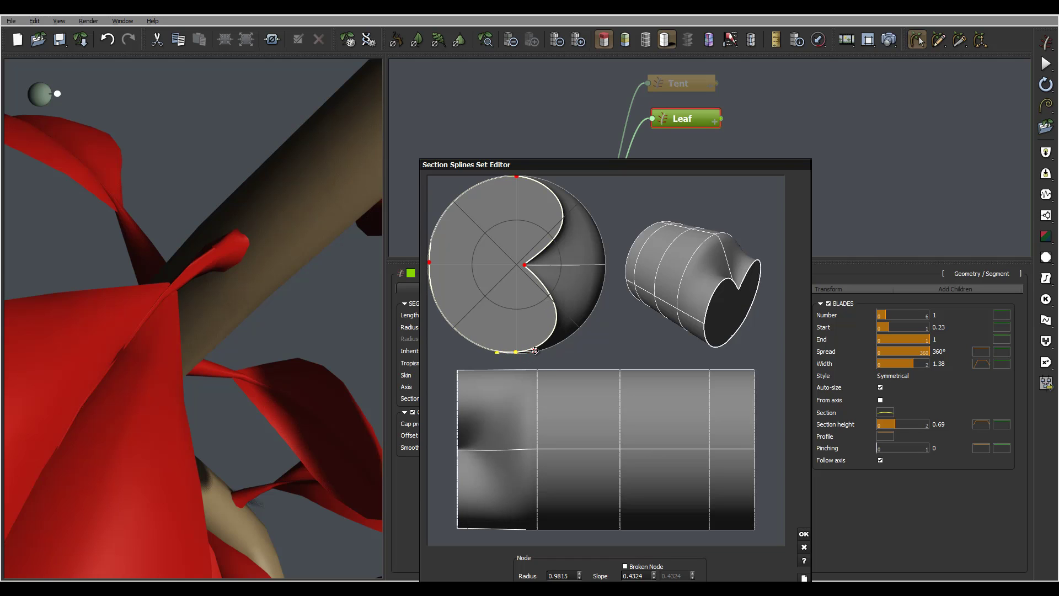
left_click(526, 265)
left_click_drag(527, 249, 524, 238)
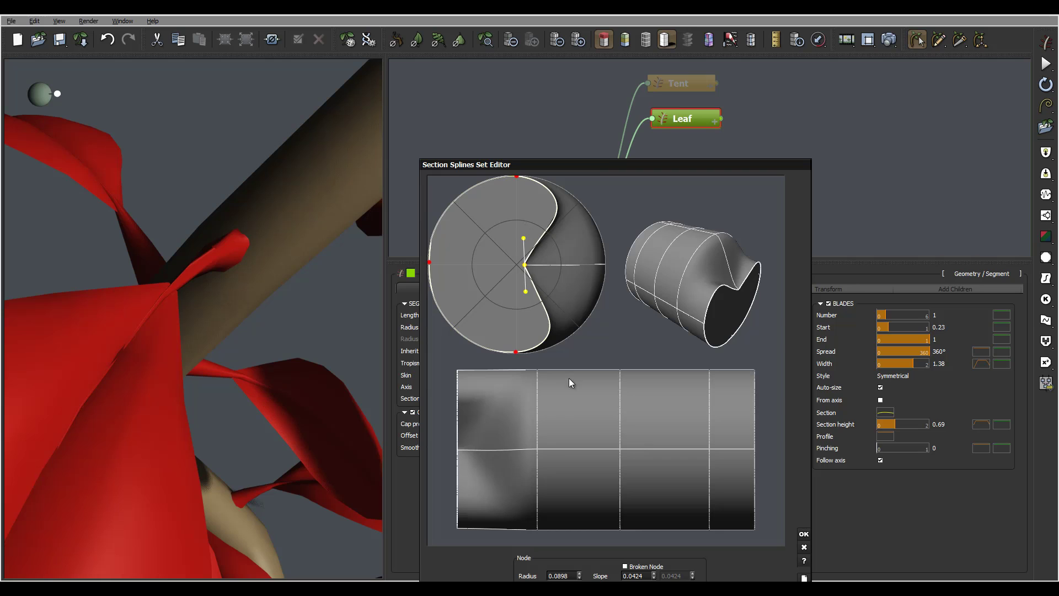
- Notch the second section by pulling its right node to centre and bulging its halves
left_click(537, 455)
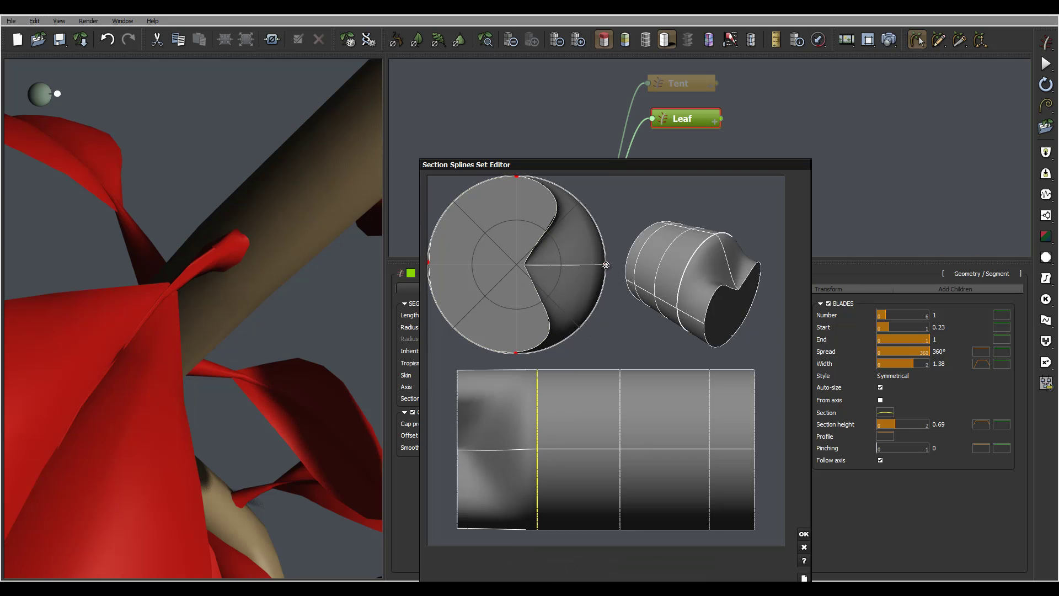
left_click_drag(606, 265, 526, 226)
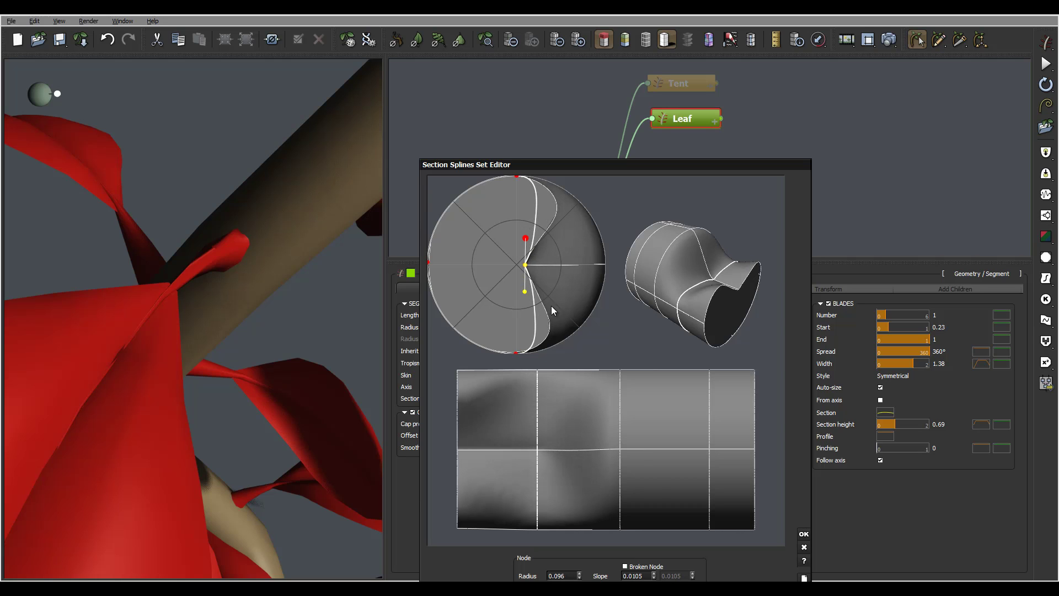
left_click(518, 177)
left_click_drag(536, 177, 544, 212)
left_click(517, 353)
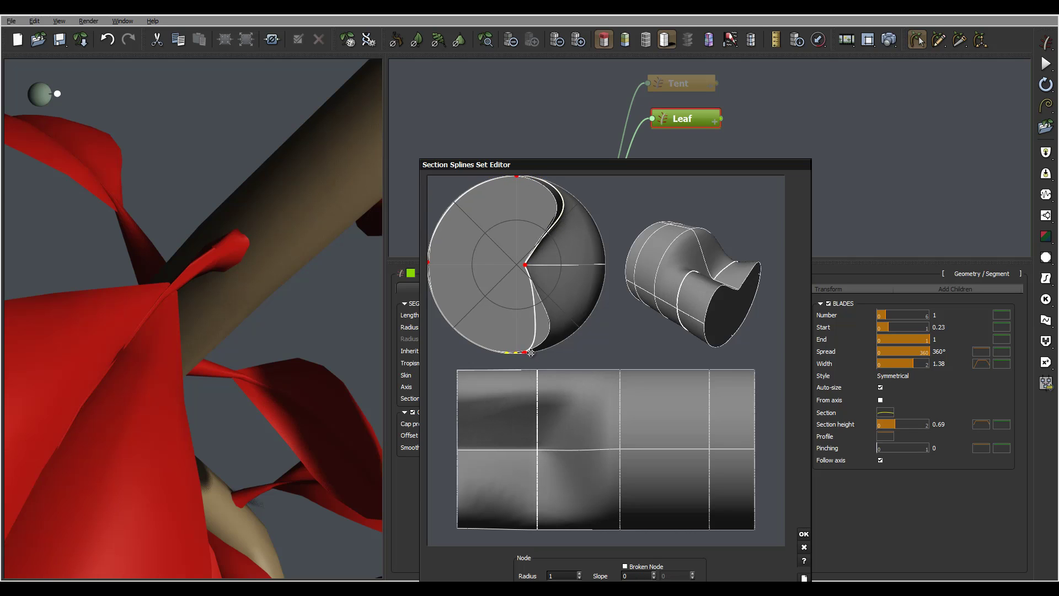
left_click_drag(532, 353, 546, 353)
- Pinch the third and fourth sections' right nodes inward, then inspect the end section preview
left_click(622, 444)
left_click_drag(605, 268, 533, 270)
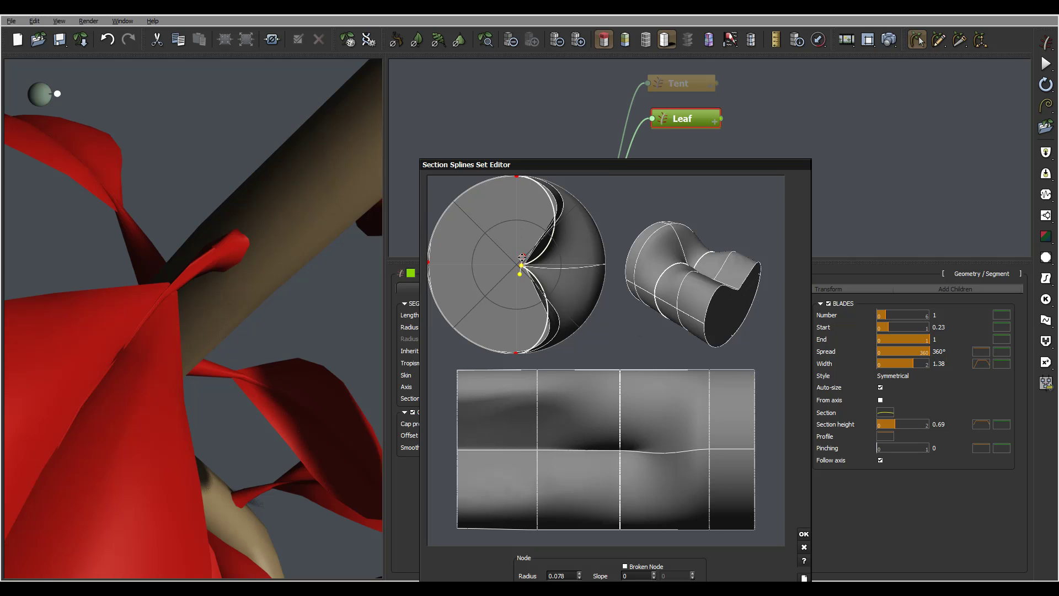
left_click_drag(522, 256, 519, 225)
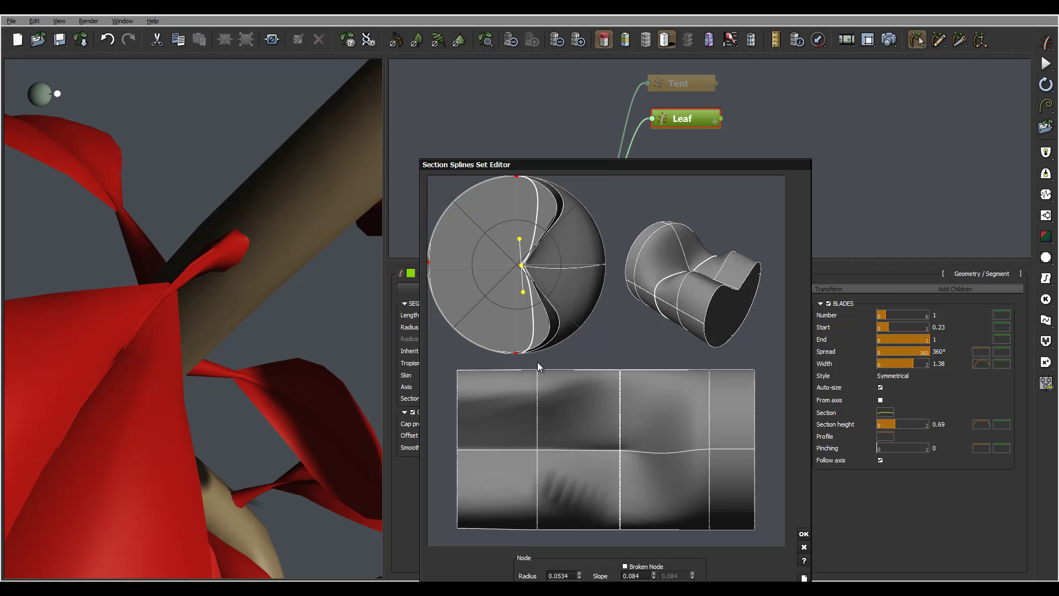
left_click(714, 444)
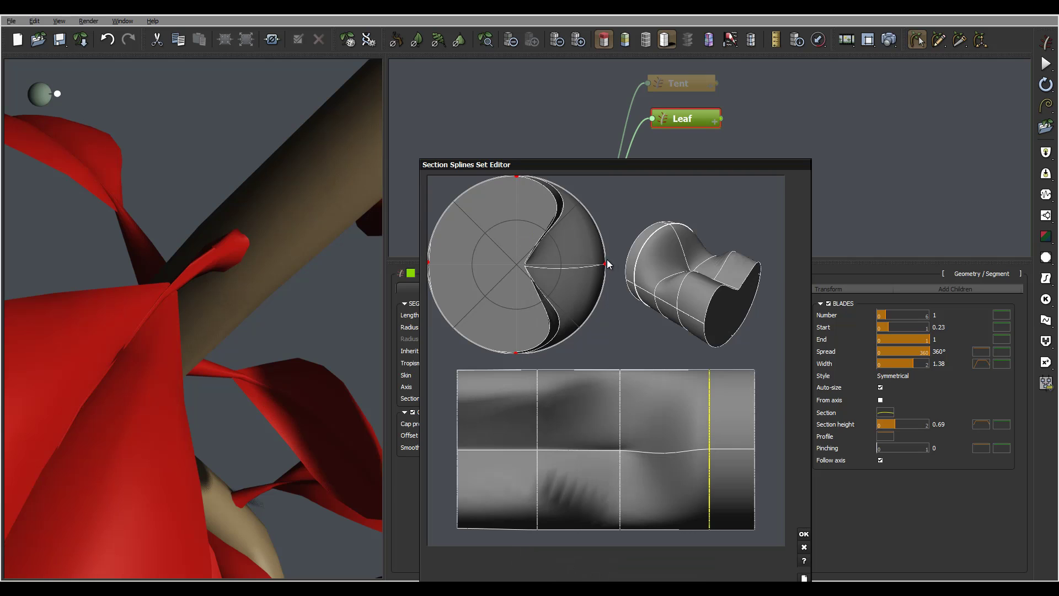
left_click_drag(605, 266, 535, 238)
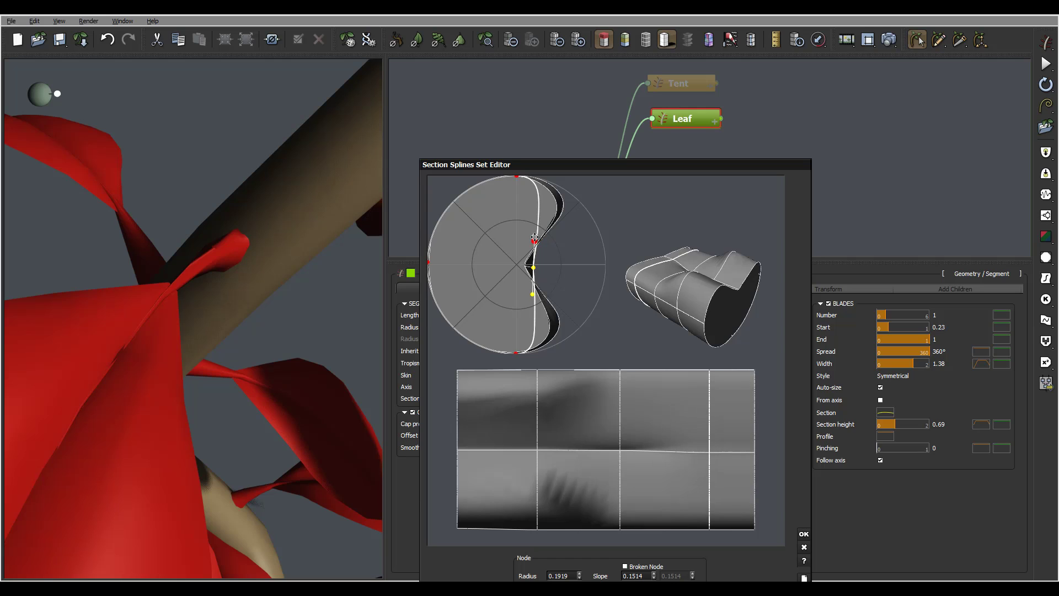
left_click(758, 440)
left_click(754, 442)
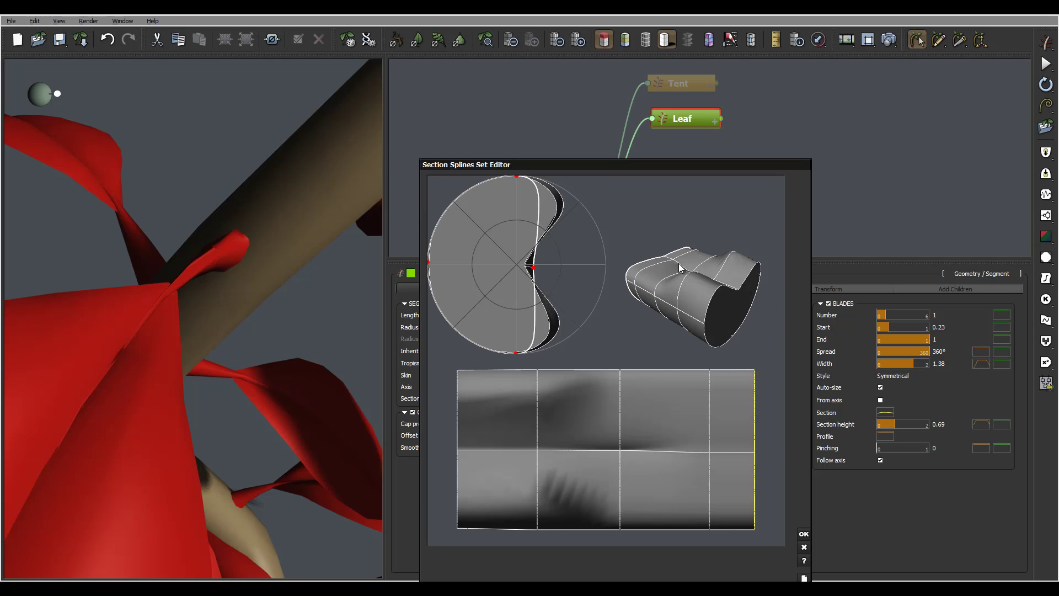
mouse_move(680, 268)
left_mouse_down()
mouse_move(724, 286)
mouse_move(686, 255)
mouse_move(653, 253)
mouse_move(713, 259)
mouse_move(690, 264)
left_mouse_up()
- Apply the notched sections to the stem and orbit around the trunk to a red leaf
left_click(803, 534)
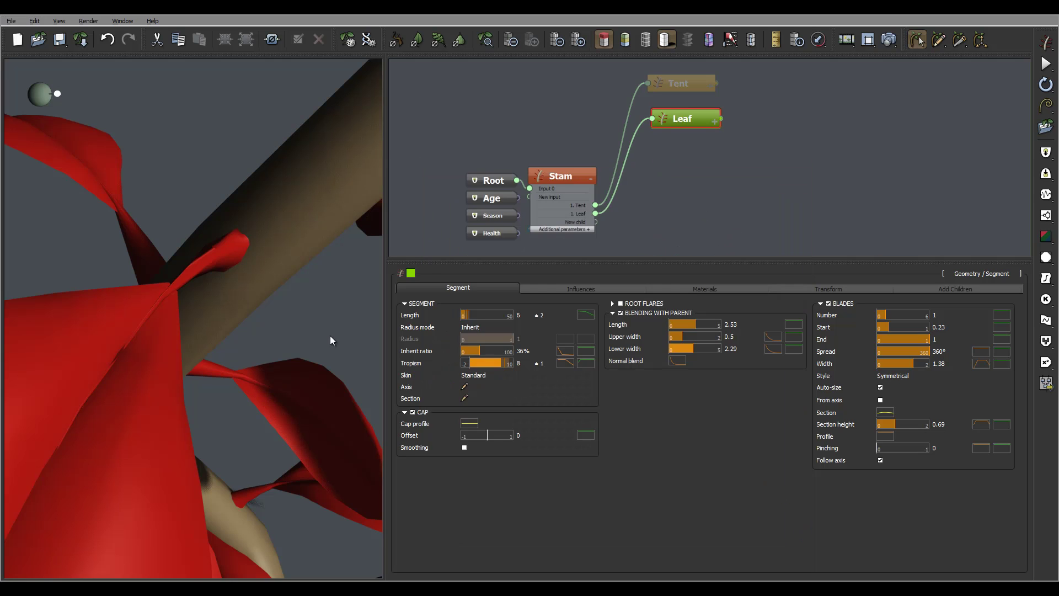
left_click_drag(243, 233, 294, 283)
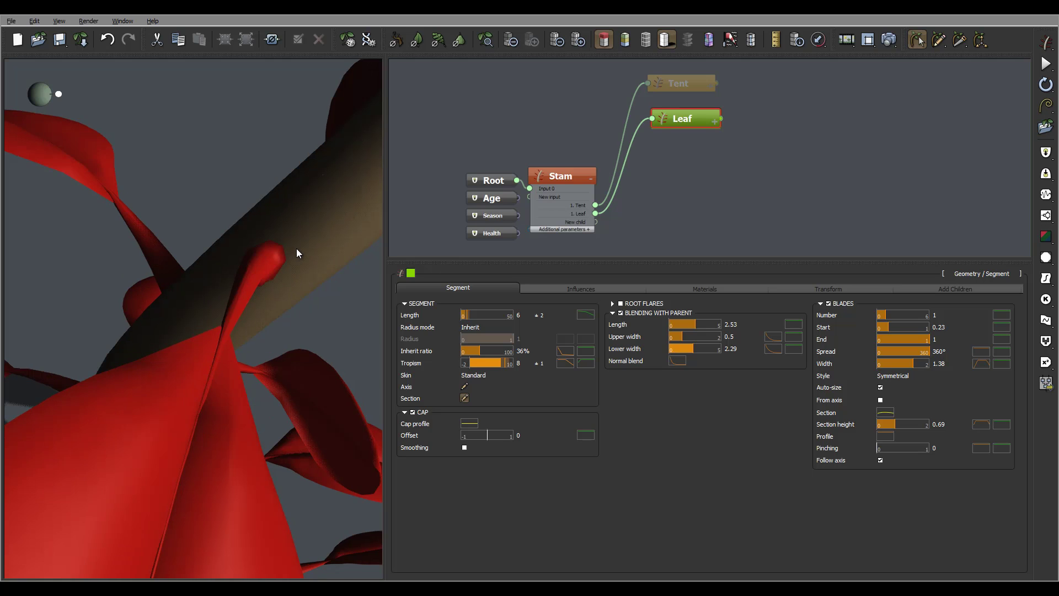
mouse_move(291, 233)
left_mouse_down()
mouse_move(283, 214)
mouse_move(312, 177)
mouse_move(352, 185)
mouse_move(366, 211)
mouse_move(323, 259)
mouse_move(229, 255)
mouse_move(222, 206)
mouse_move(201, 177)
mouse_move(254, 113)
mouse_move(210, 65)
mouse_move(339, 120)
mouse_move(376, 123)
mouse_move(357, 160)
mouse_move(399, 144)
mouse_move(340, 157)
mouse_move(246, 207)
mouse_move(158, 213)
mouse_move(292, 233)
mouse_move(293, 204)
mouse_move(273, 203)
mouse_move(331, 173)
mouse_move(287, 251)
left_mouse_up()
- Reopen the section editor and pull the base section's left node across toward the centre
left_click(465, 398)
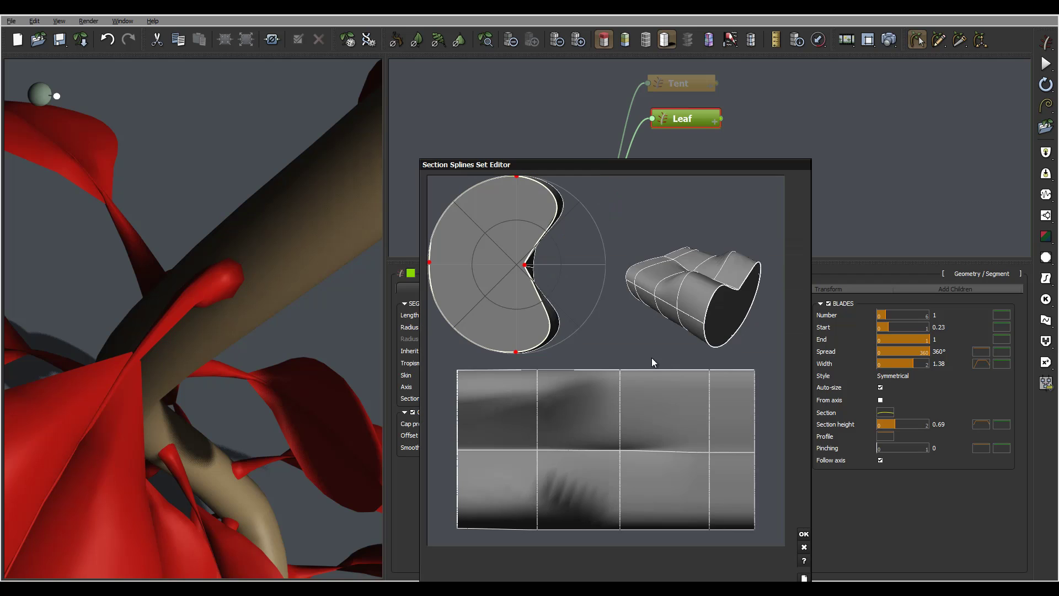
mouse_move(430, 263)
left_mouse_down()
mouse_move(467, 263)
mouse_move(426, 267)
left_mouse_up()
left_click(458, 448)
left_click_drag(434, 266, 608, 264)
left_click(527, 267)
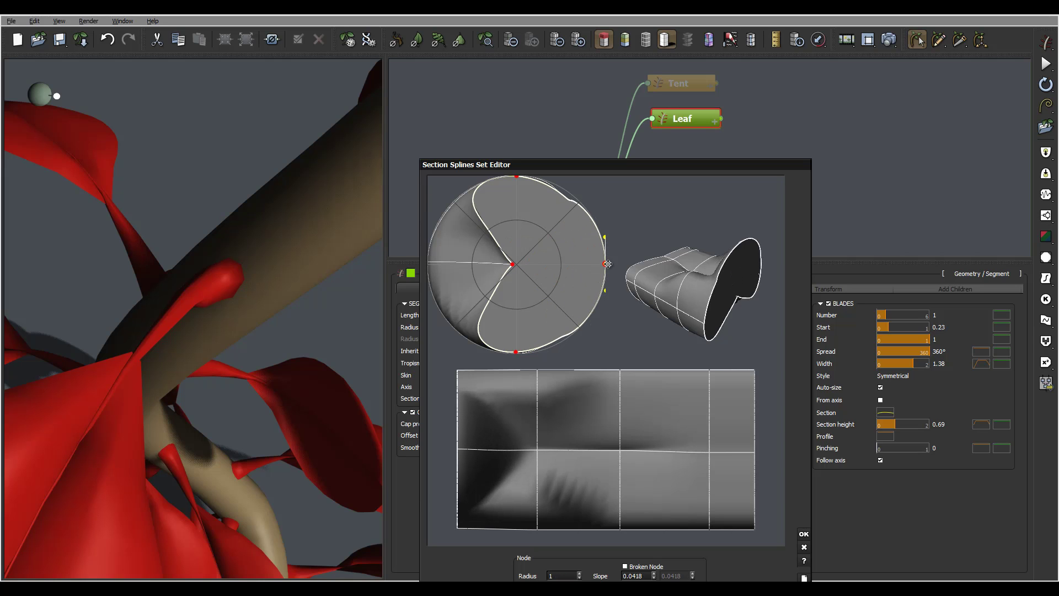
- Pull the second and third sections' left nodes inward, widening the third section's centre
left_click(537, 440)
left_click_drag(431, 263, 607, 261)
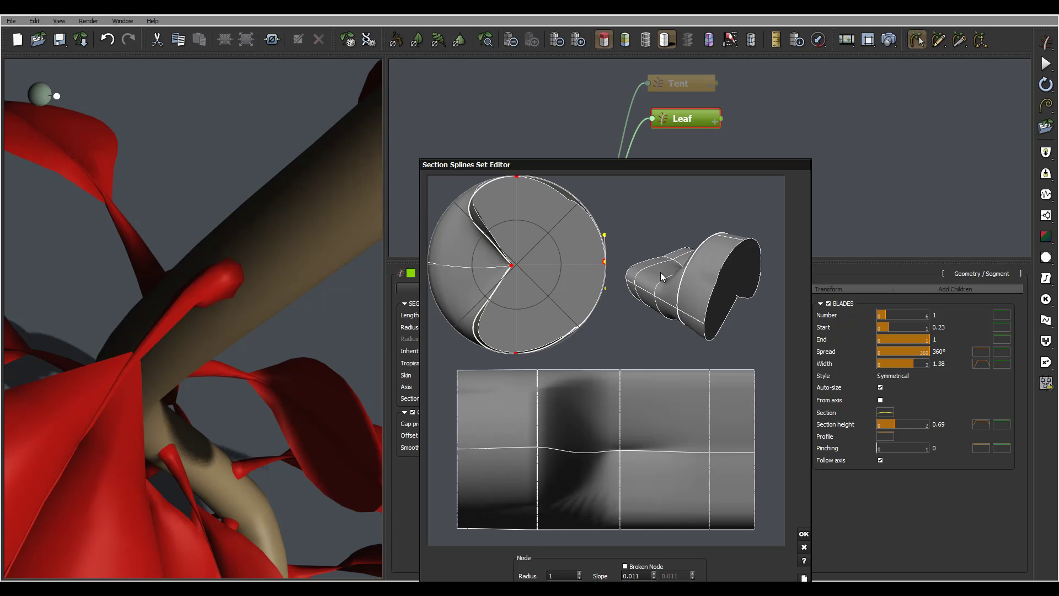
left_click(620, 436)
left_click_drag(522, 265, 533, 269)
left_click_drag(430, 261, 508, 229)
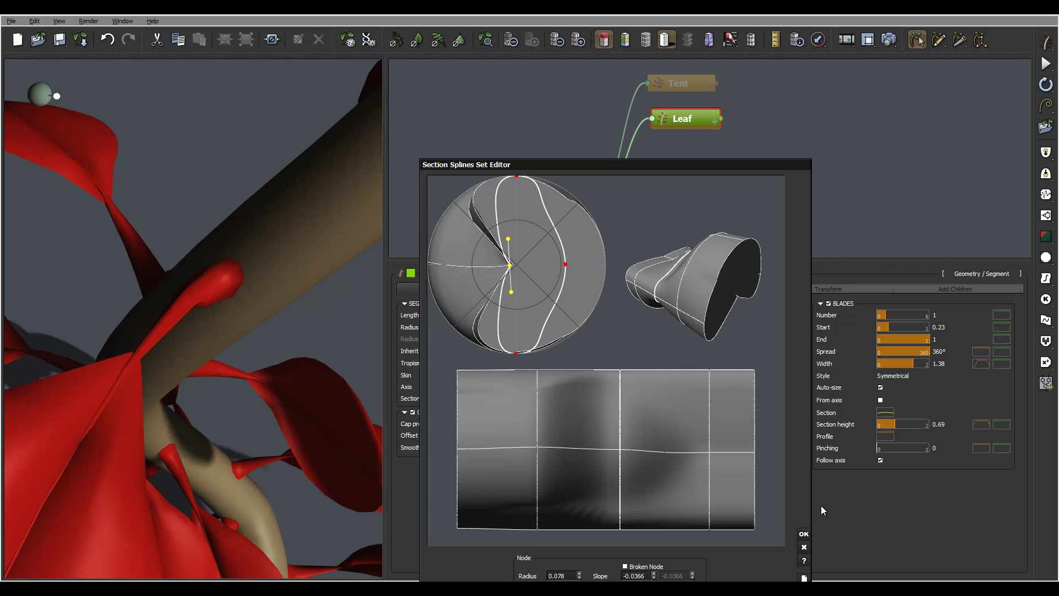
- Apply the reshaped cross-section and orbit the plant to inspect the red leaves
left_click(804, 534)
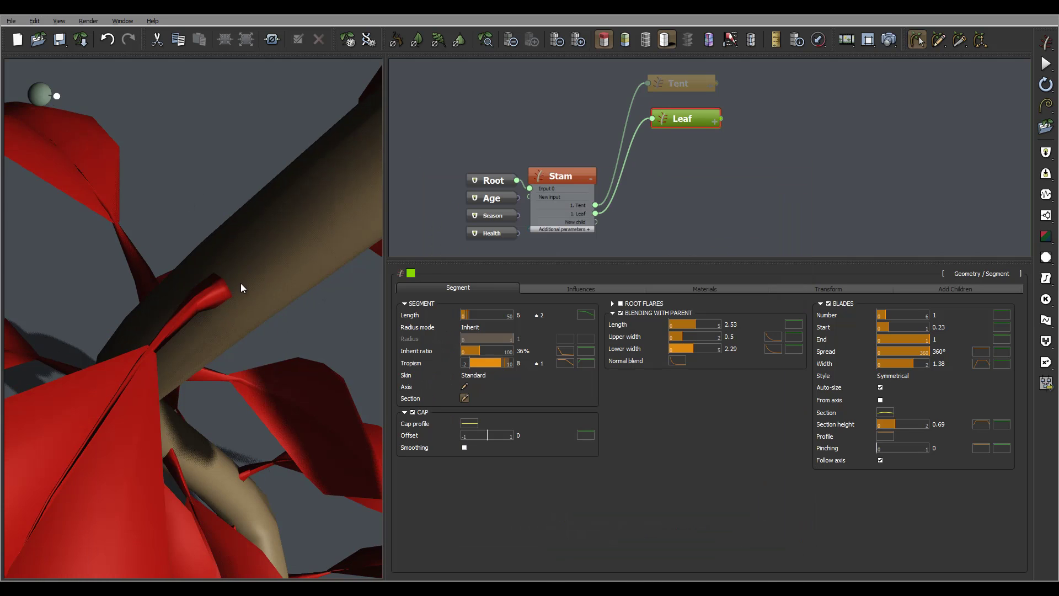
left_click_drag(238, 287, 168, 459)
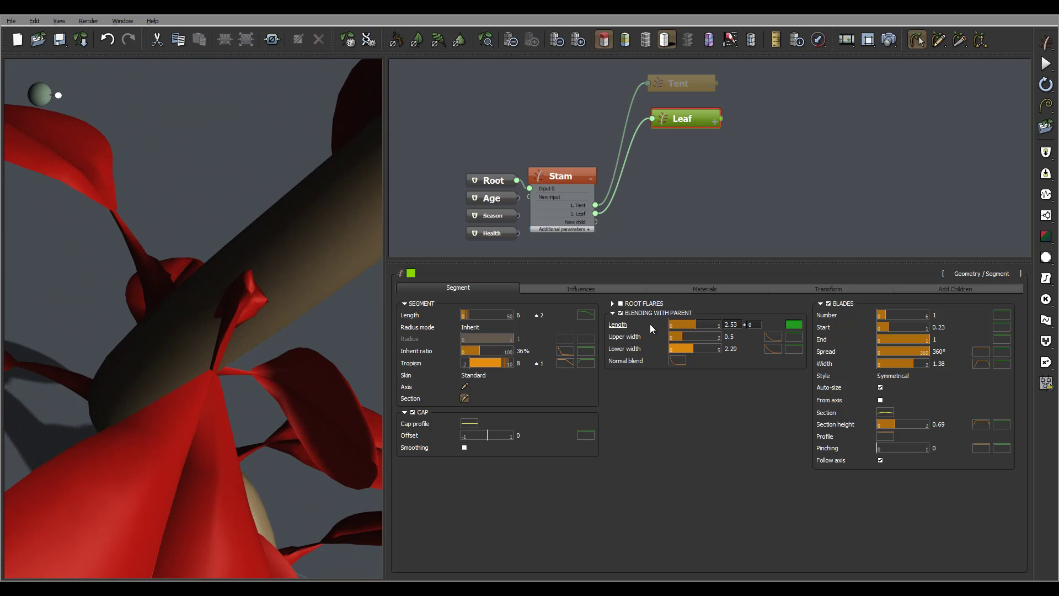
- Reopen the section editor and pull the centre nodes of the first two sections outward
left_click(464, 397)
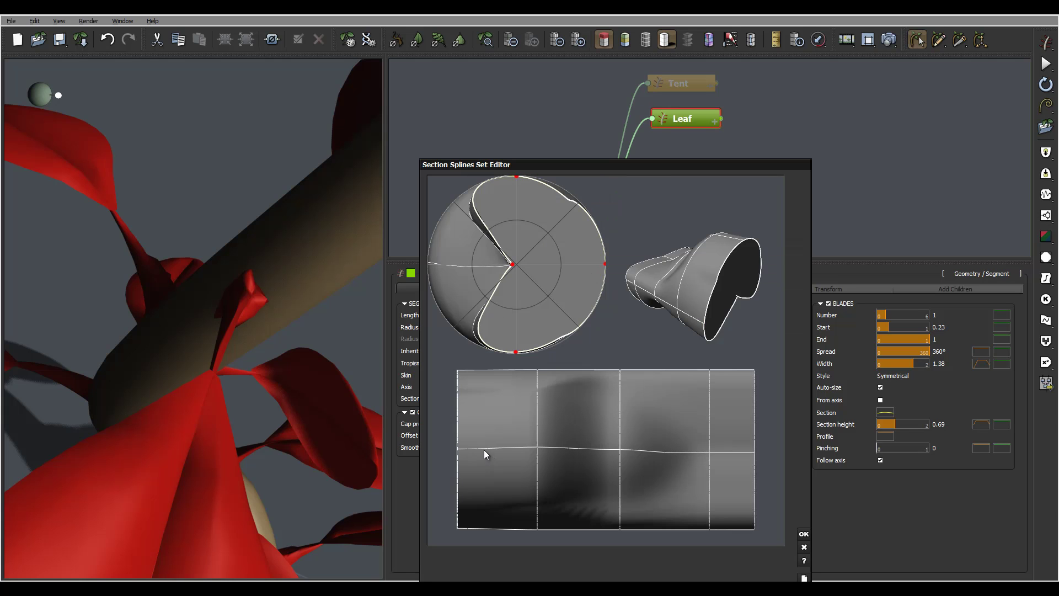
left_click(513, 265)
left_click_drag(512, 265, 495, 265)
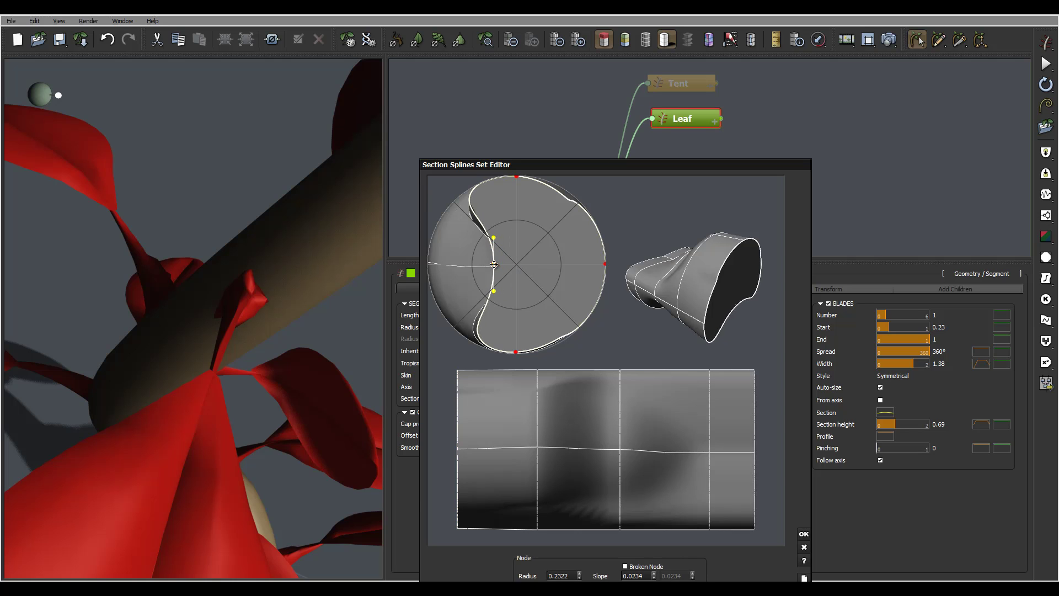
left_click(538, 438)
left_click(494, 265)
left_click_drag(494, 264, 488, 264)
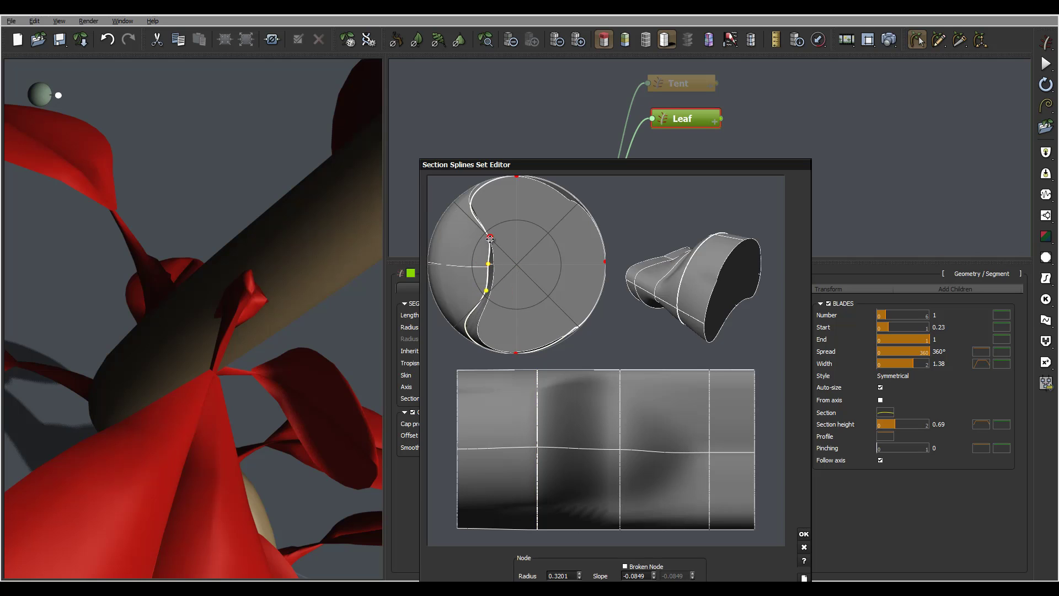
- Add a node on the curve's left side and reshape the last section's left node
left_click(490, 239)
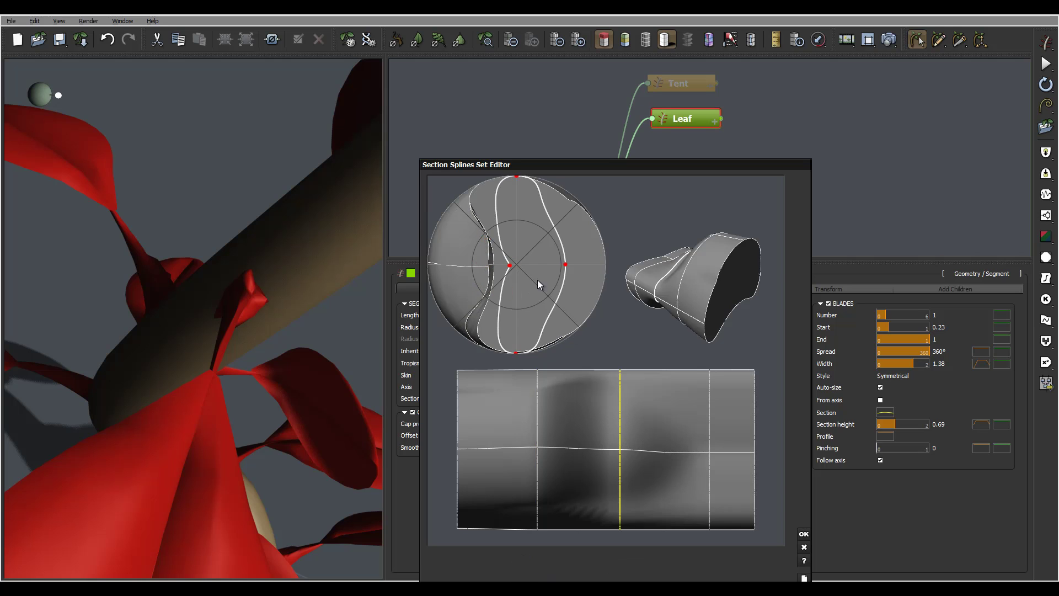
left_click_drag(505, 265, 490, 265)
left_click(710, 447)
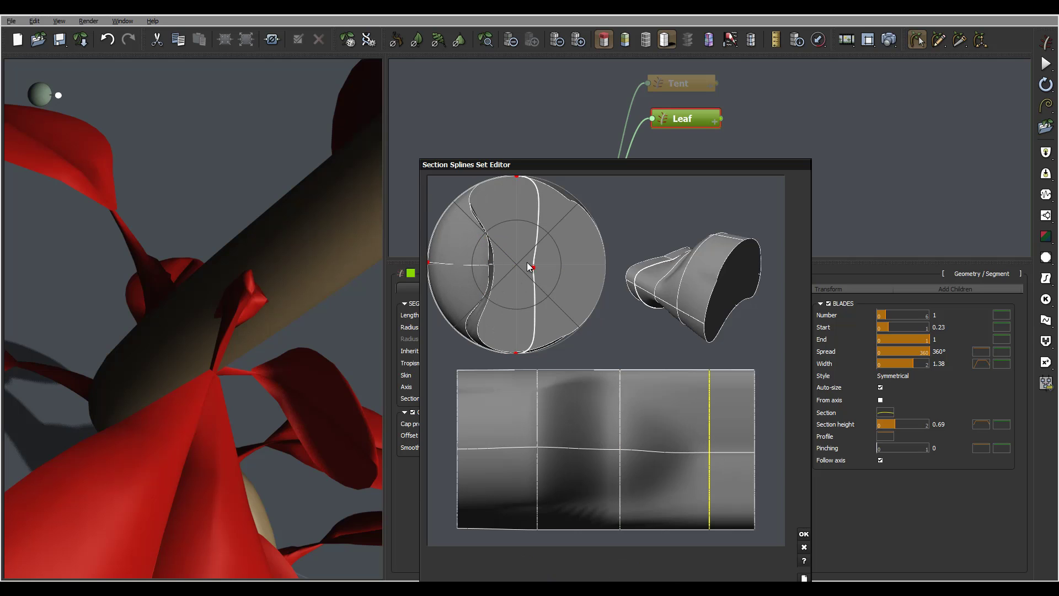
left_click_drag(429, 262, 456, 261)
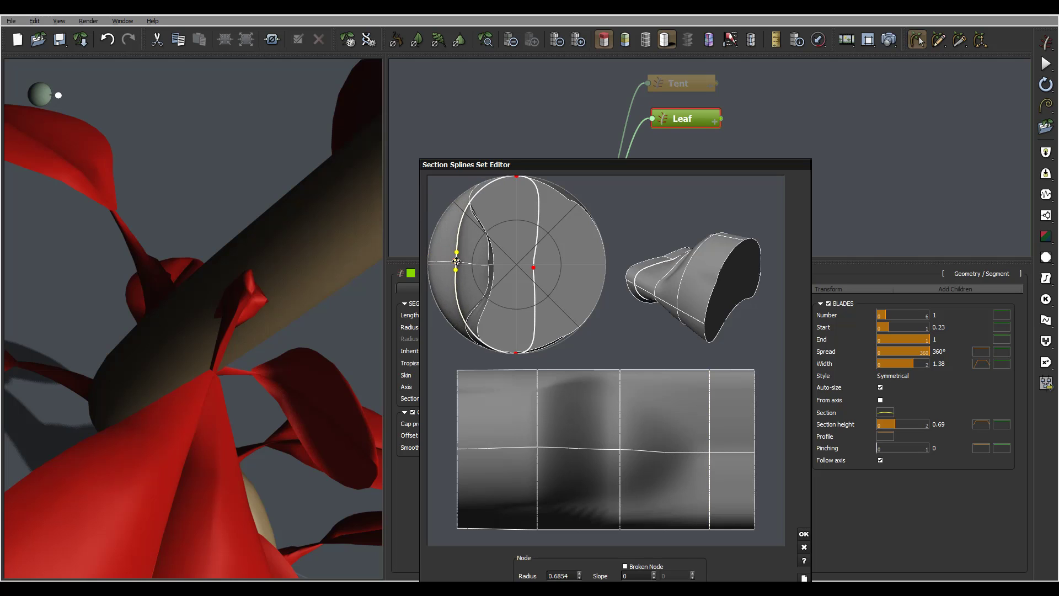
- Apply the section changes, then orbit around the stem and zoom out to view the leaves
left_click(804, 534)
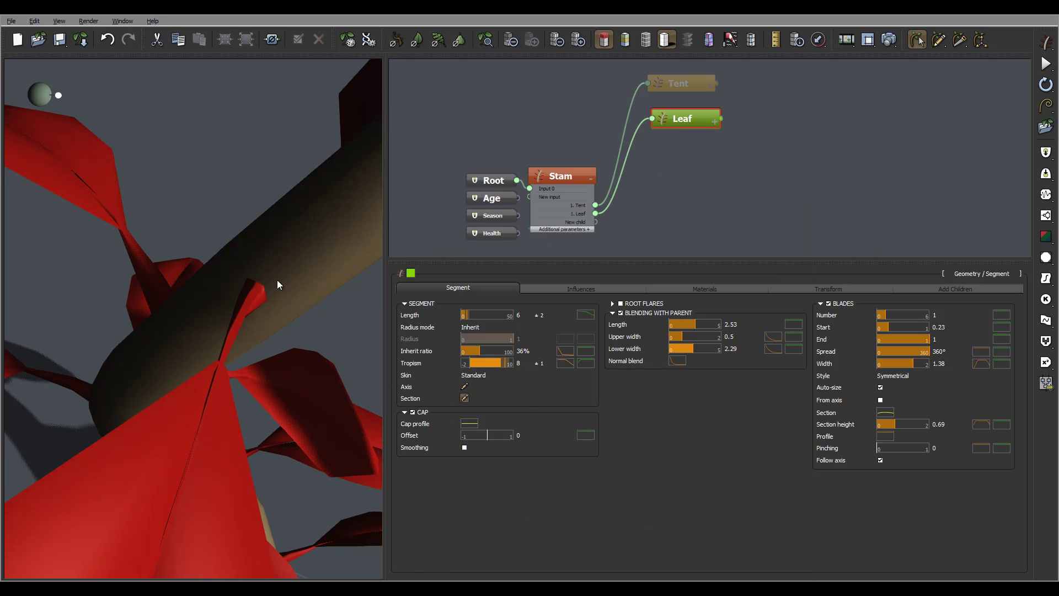
left_click_drag(276, 279, 108, 136)
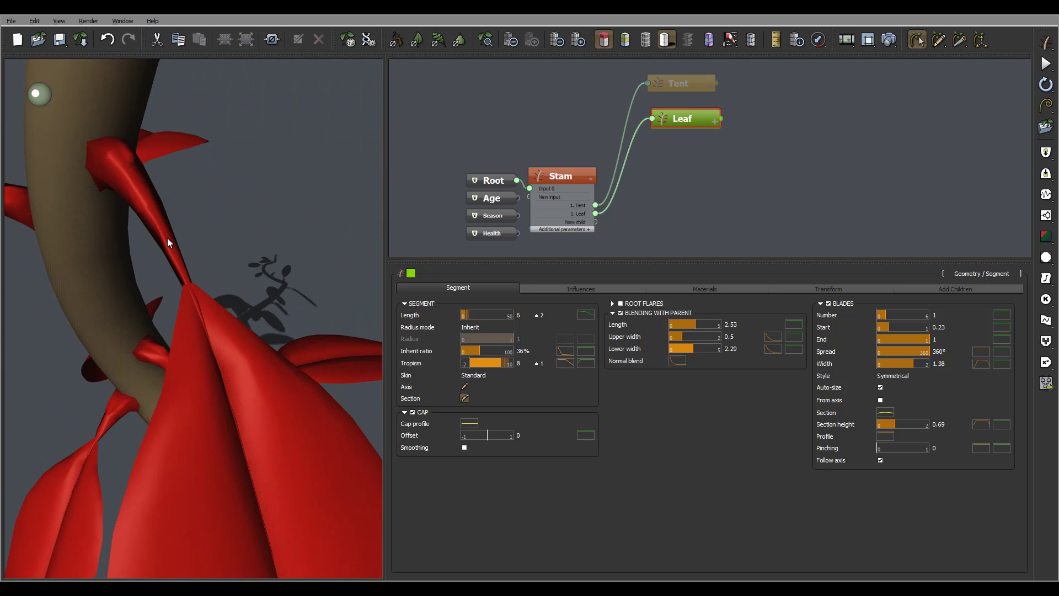
left_click_drag(168, 241, 215, 315)
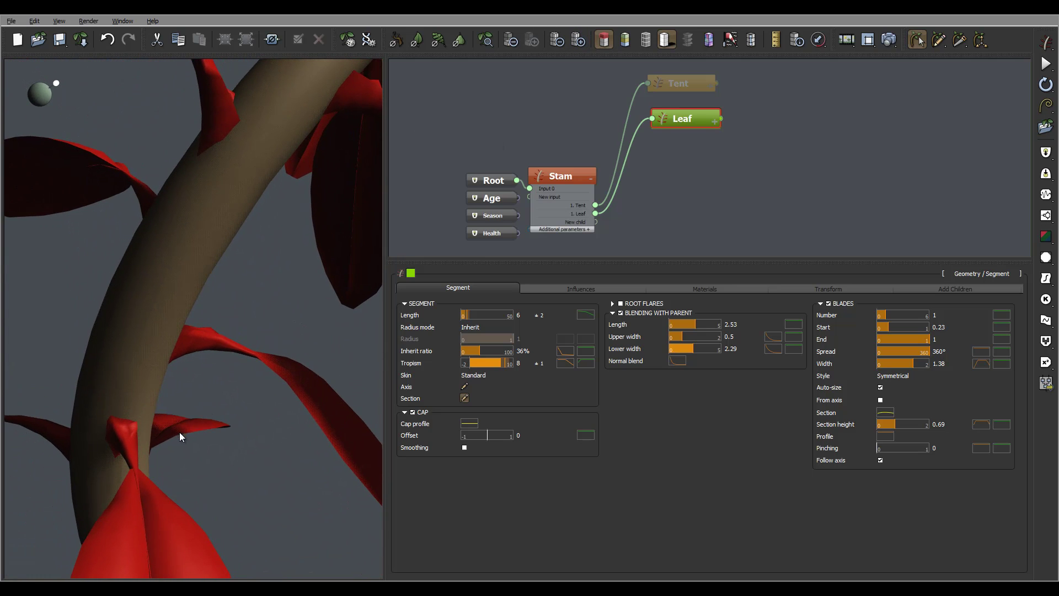
left_click_drag(135, 399, 125, 432)
left_click_drag(203, 361, 158, 373)
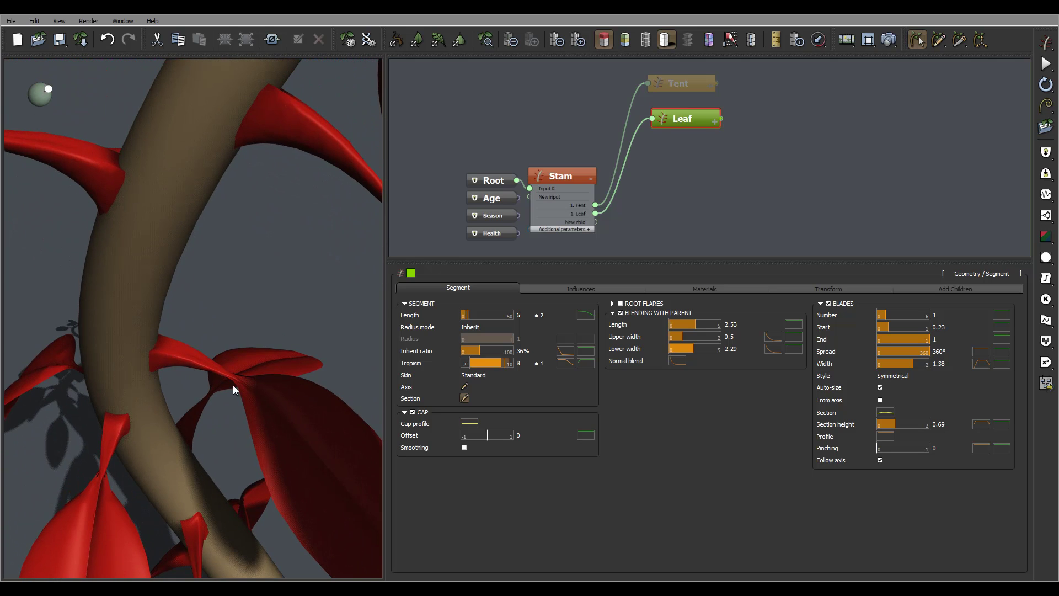
left_click_drag(241, 347, 210, 348)
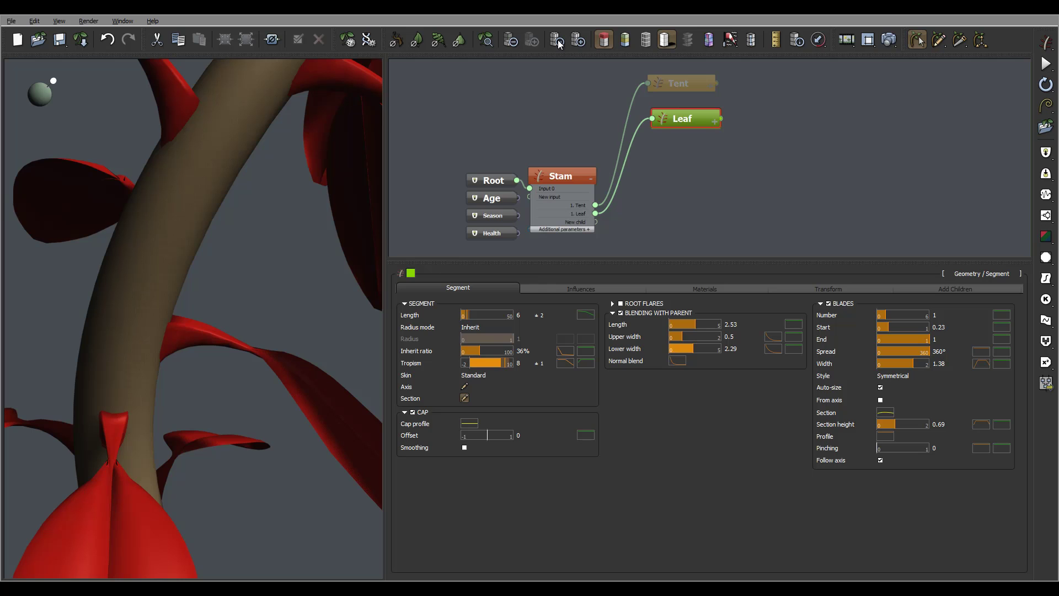
left_click_drag(240, 317, 243, 292)
scroll(197, 295, "down", 10)
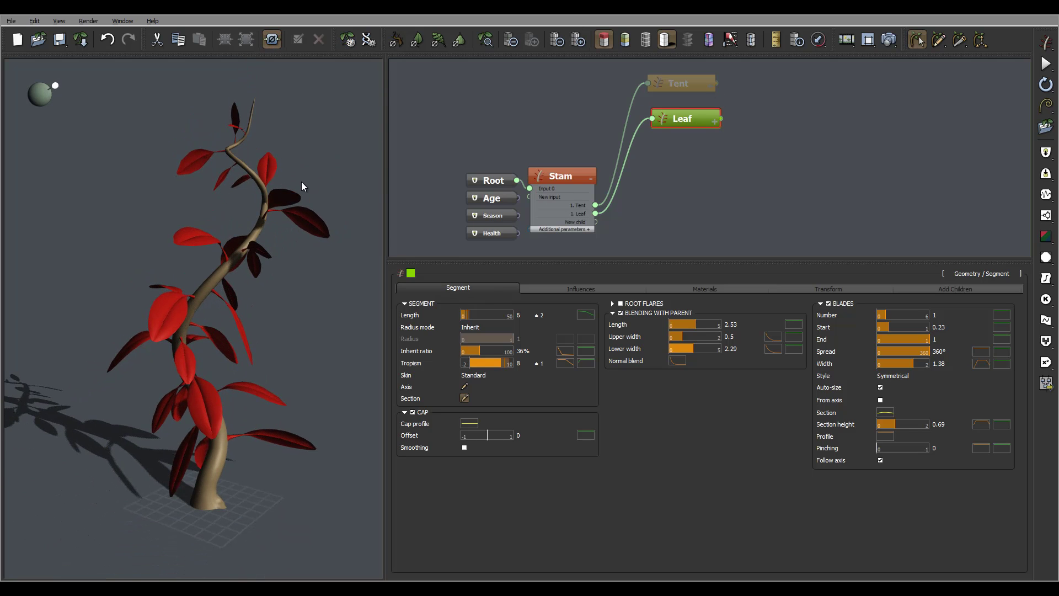
- Hide the leaves with H, orbit around the bare stem, and deselect the Leaf component
key("h")
left_click_drag(306, 161, 241, 186)
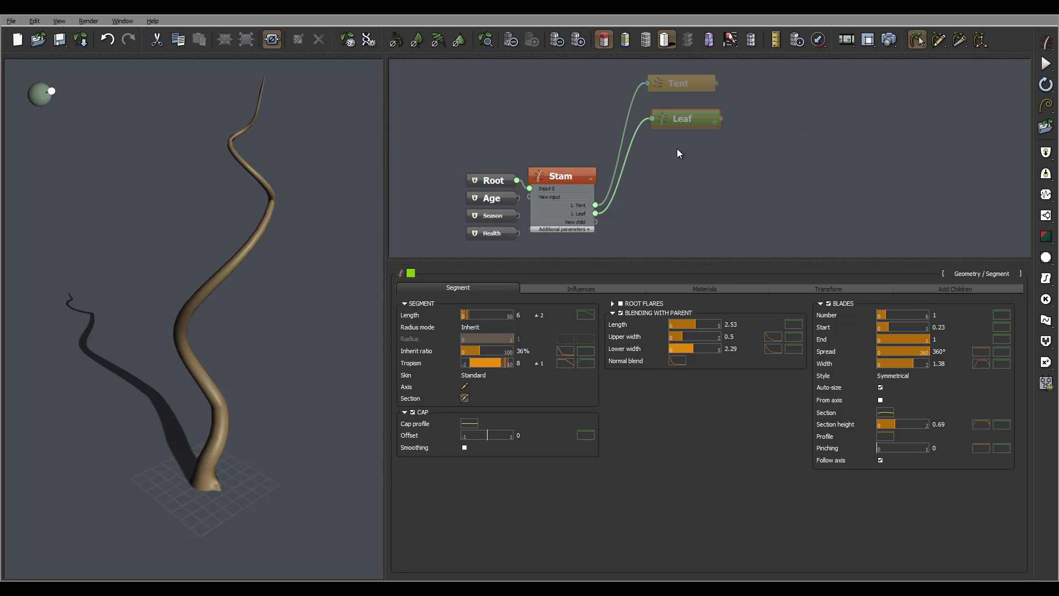
left_click(707, 168)
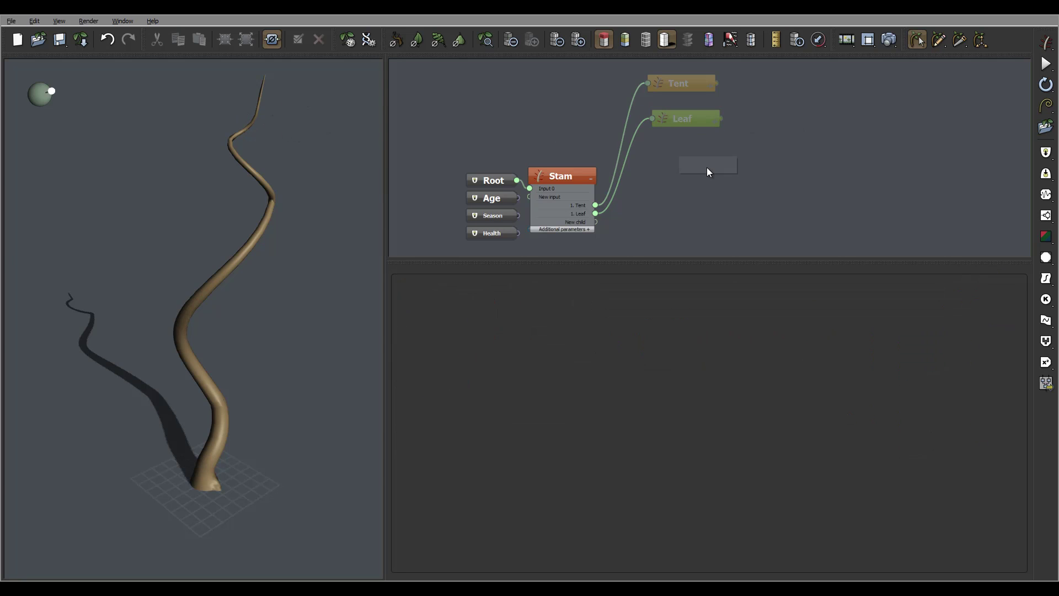
- Add a new Segment component to the graph and name it Grow
right_click(707, 169)
mouse_move(759, 178)
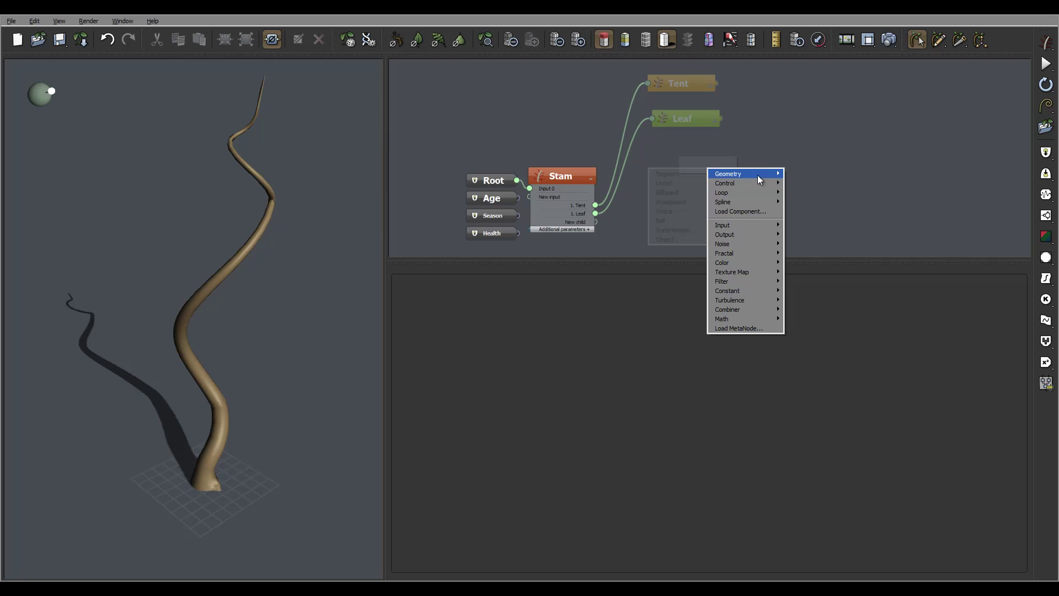
left_click(692, 173)
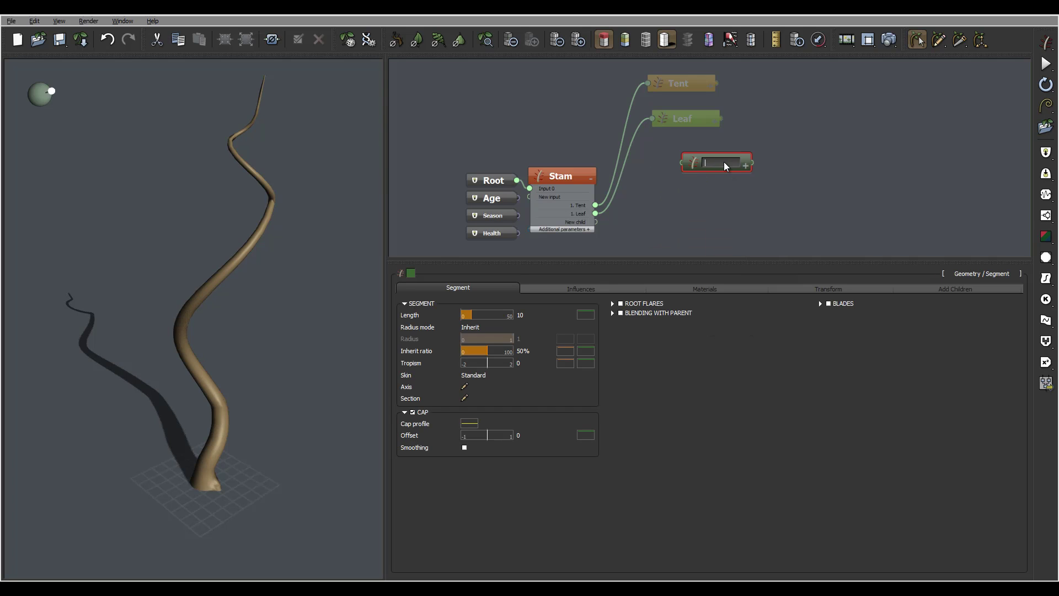
type("Grow")
key("Return")
- Colour the Grow node teal and move it next to Stam
left_click(411, 273)
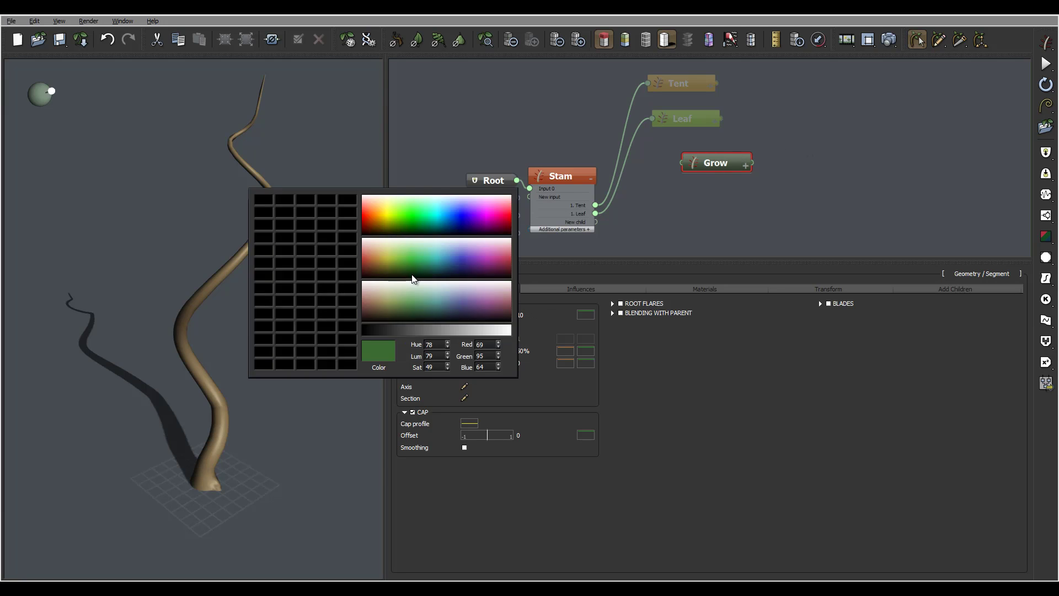
left_click(428, 223)
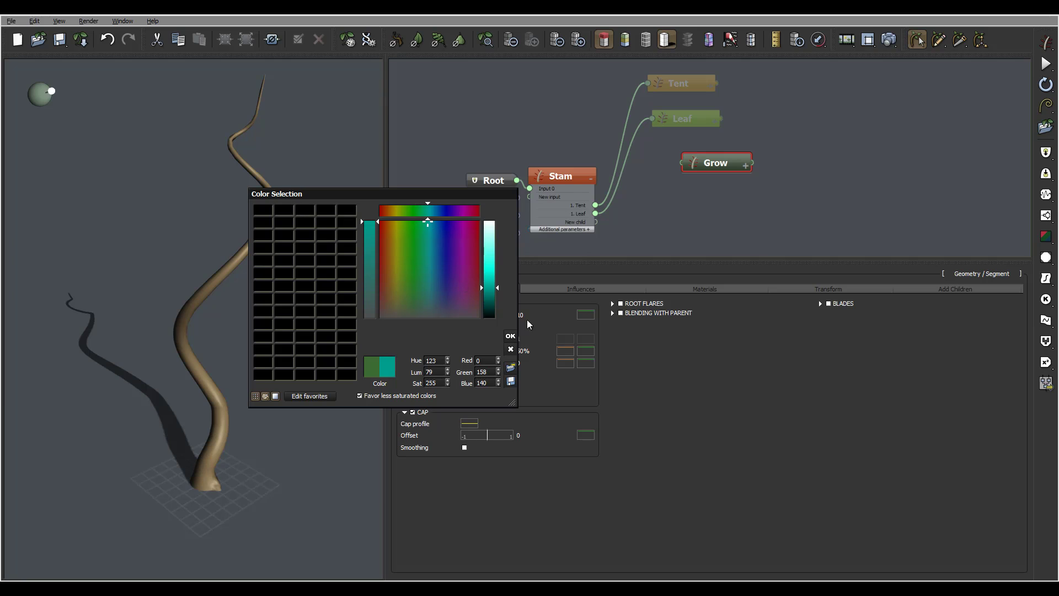
left_click(510, 336)
left_click_drag(734, 170, 597, 227)
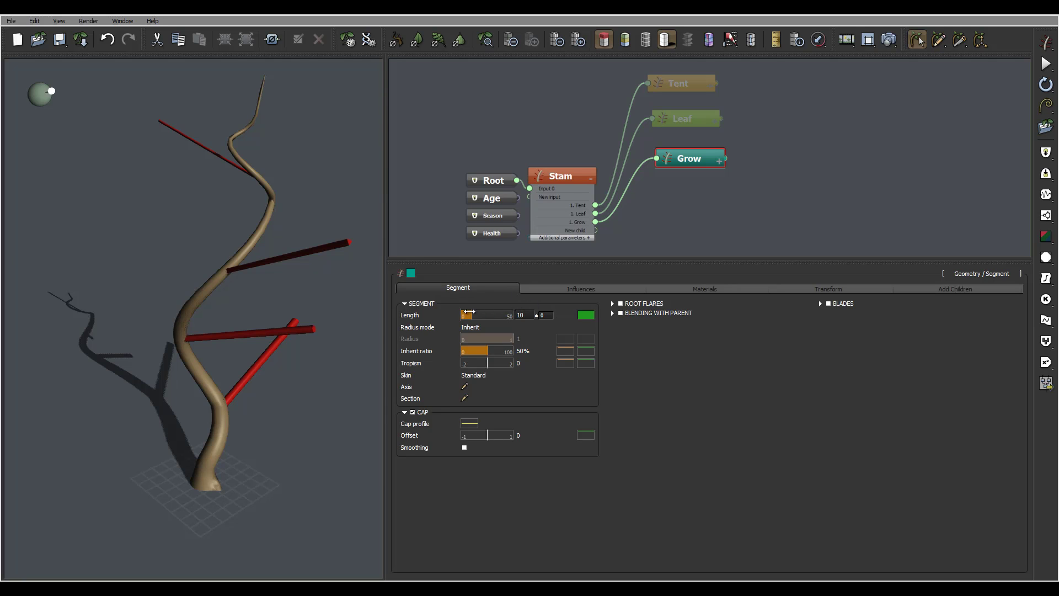
- Set the Grow branch Length to 8 with a ±2 variation, then browse the Radius mode options
double_click(524, 312)
type("8")
double_click(553, 317)
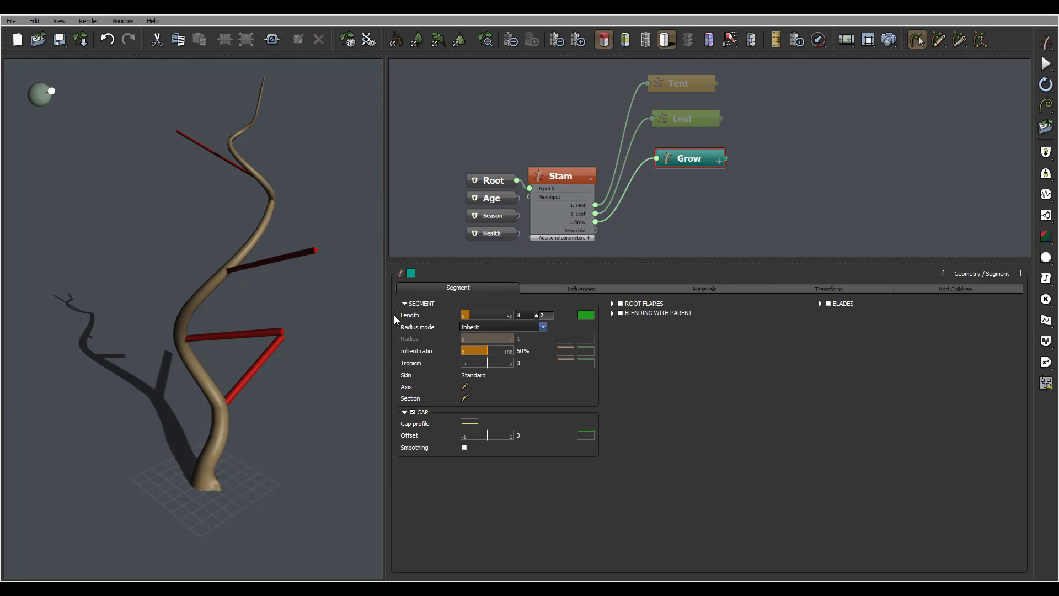
left_click(497, 329)
mouse_move(498, 363)
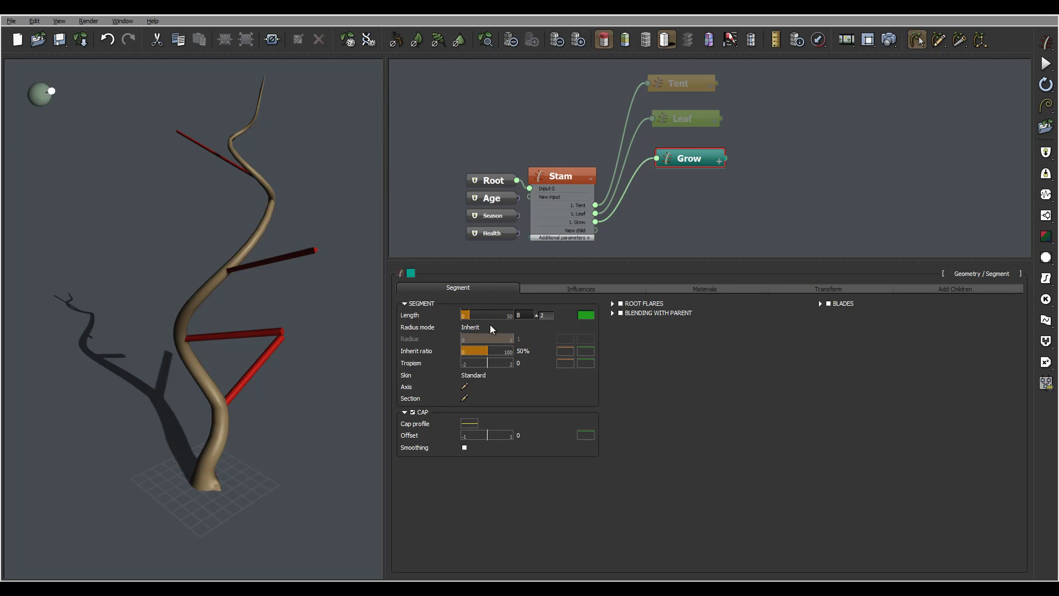
mouse_move(533, 367)
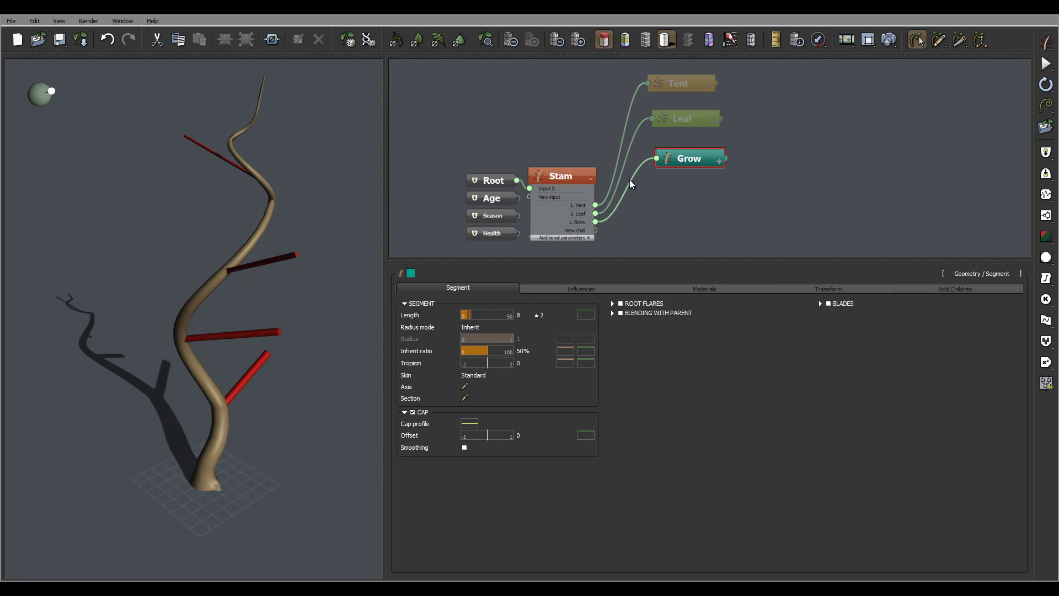
- Select the Stam component and set its Grow branch count to 8 ± 2
left_click(578, 172)
left_click(981, 287)
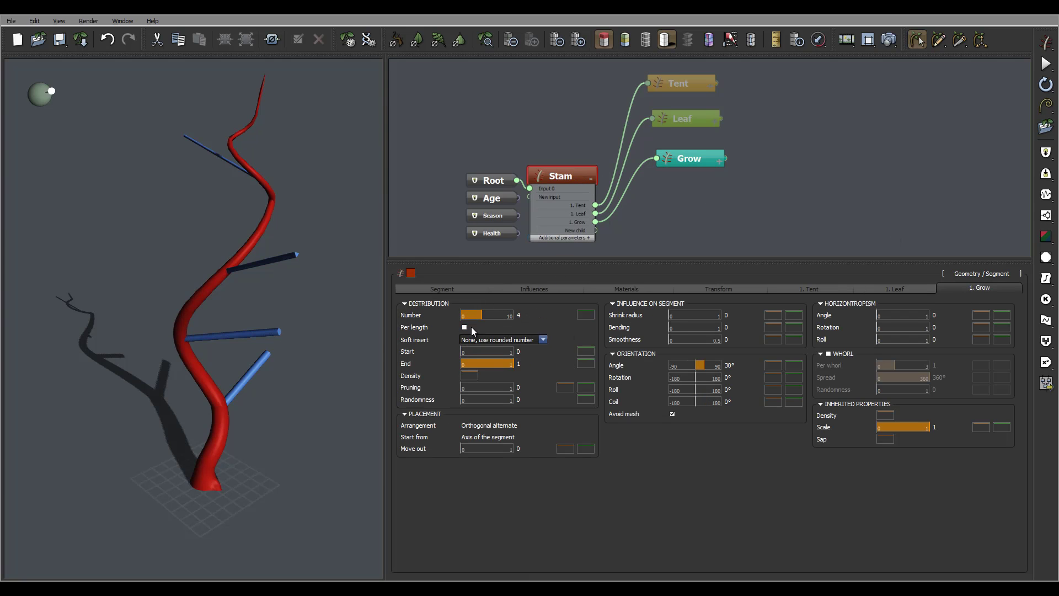
left_click(524, 315)
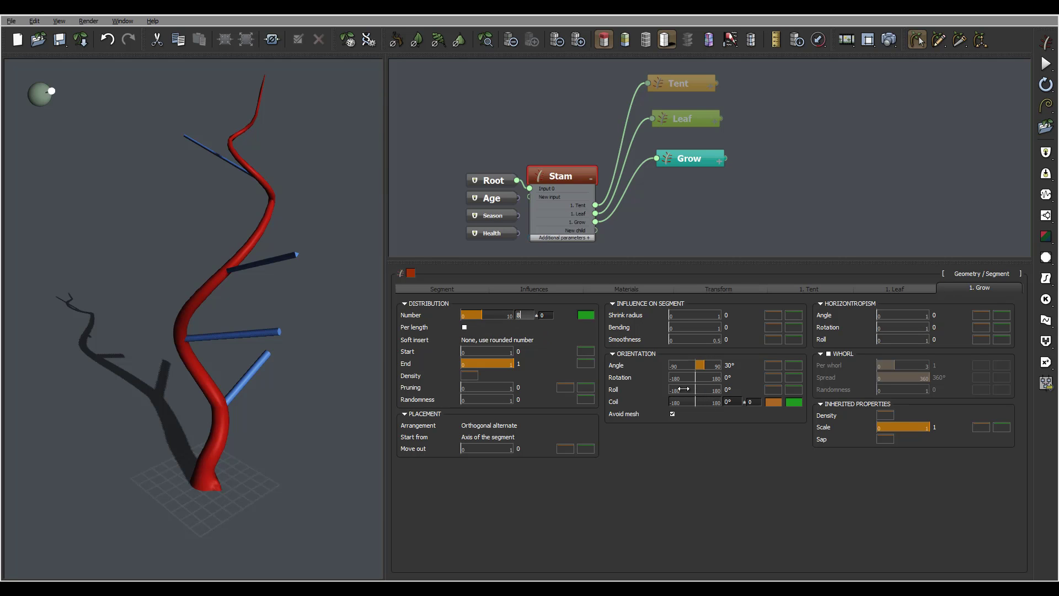
key("Escape")
left_click(552, 315)
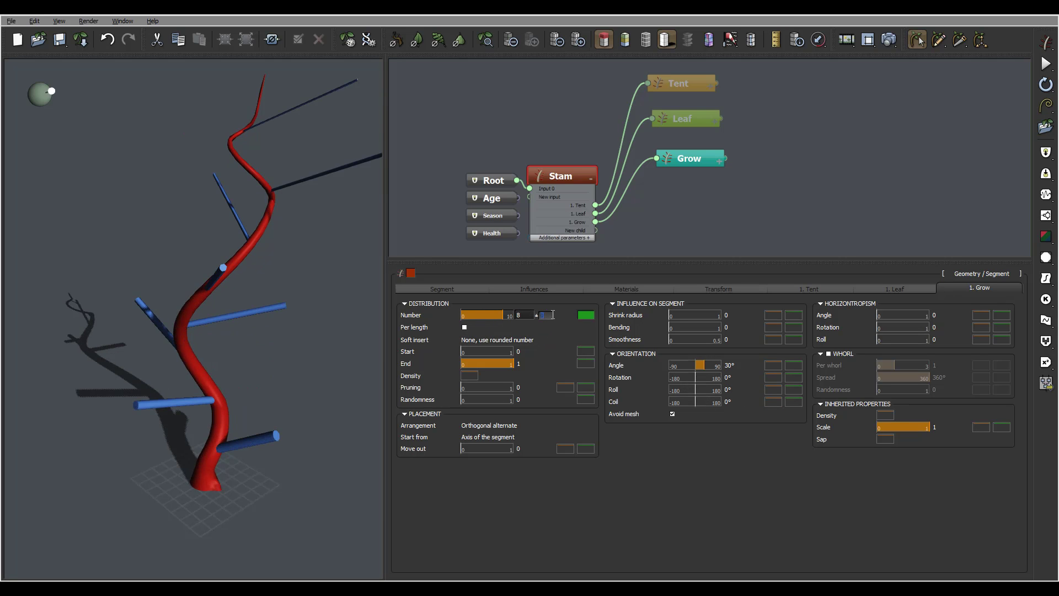
key("Return")
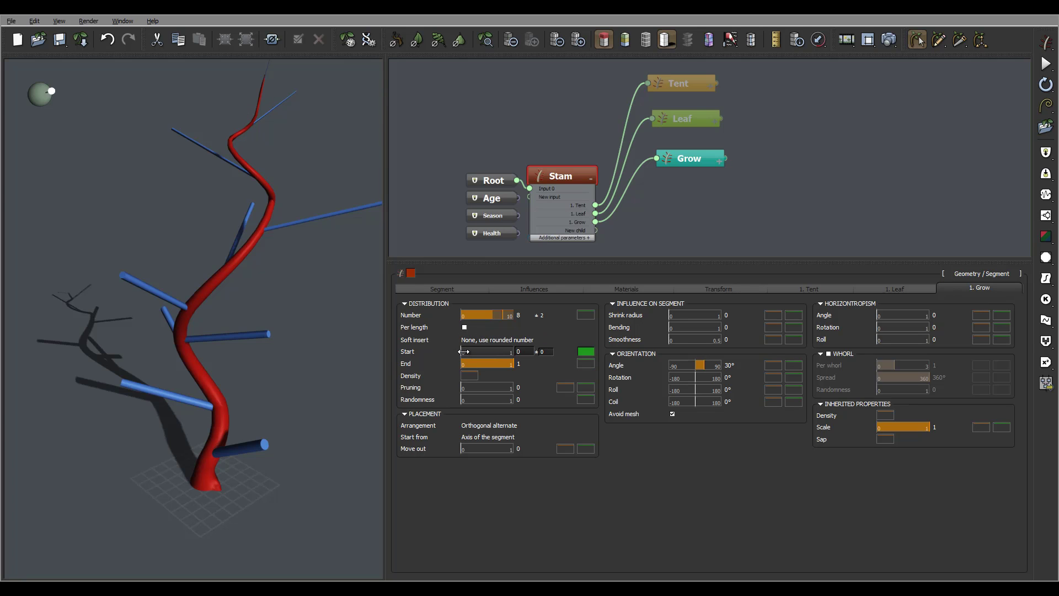
- Place the Grow branches between 0.63 and 0.93 along the stem
left_click_drag(465, 351, 509, 364)
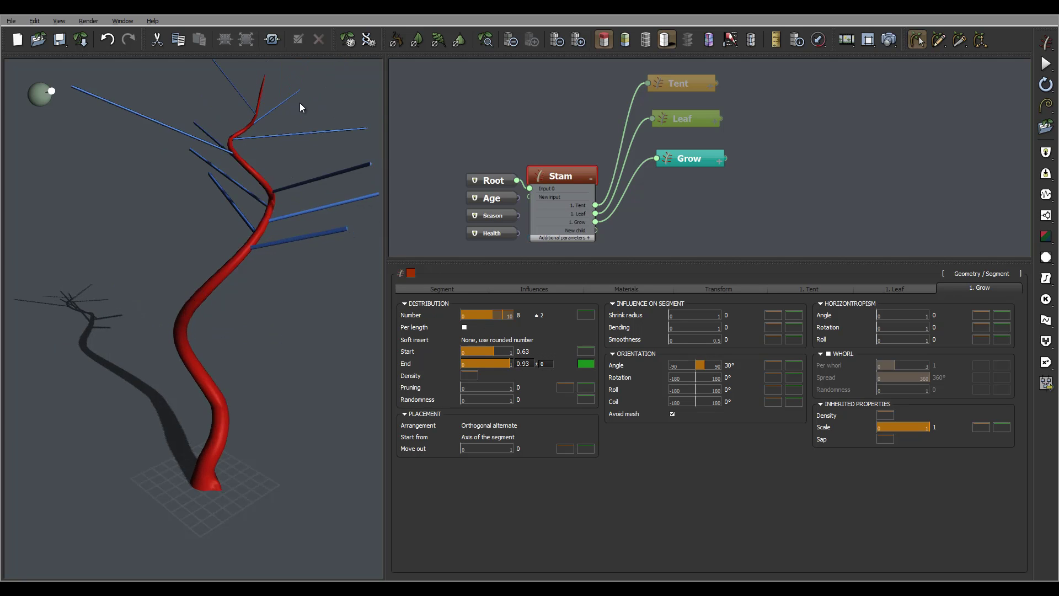
mouse_move(301, 103)
left_mouse_down()
mouse_move(253, 89)
mouse_move(317, 125)
mouse_move(236, 145)
left_mouse_up()
mouse_move(253, 188)
left_mouse_down()
mouse_move(350, 208)
mouse_move(249, 207)
left_mouse_up()
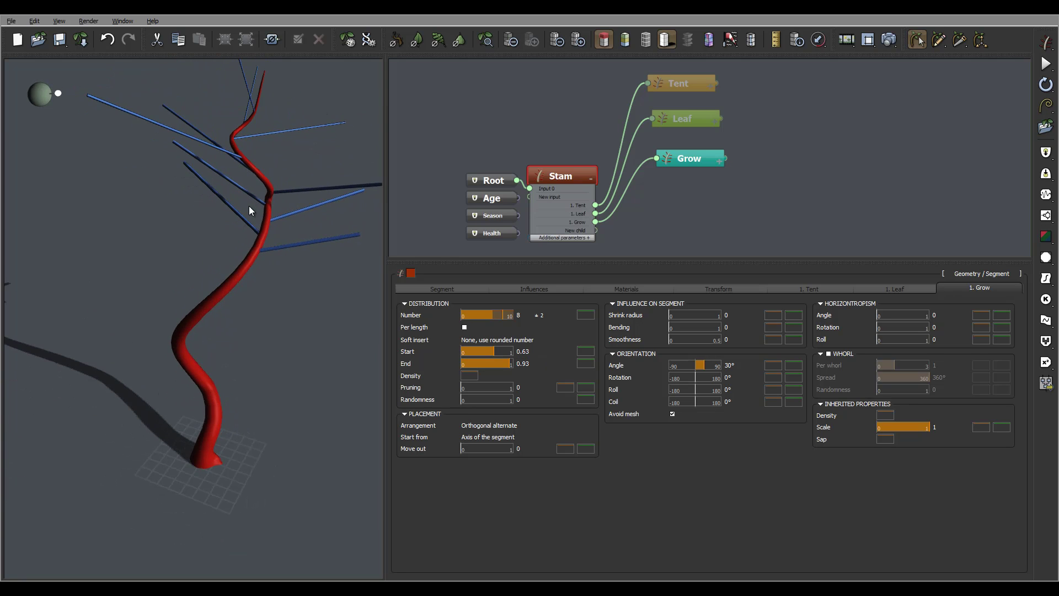
- Coil the Grow branches at 135° with ±5 variation
left_click(728, 402)
type("135")
left_click(753, 401)
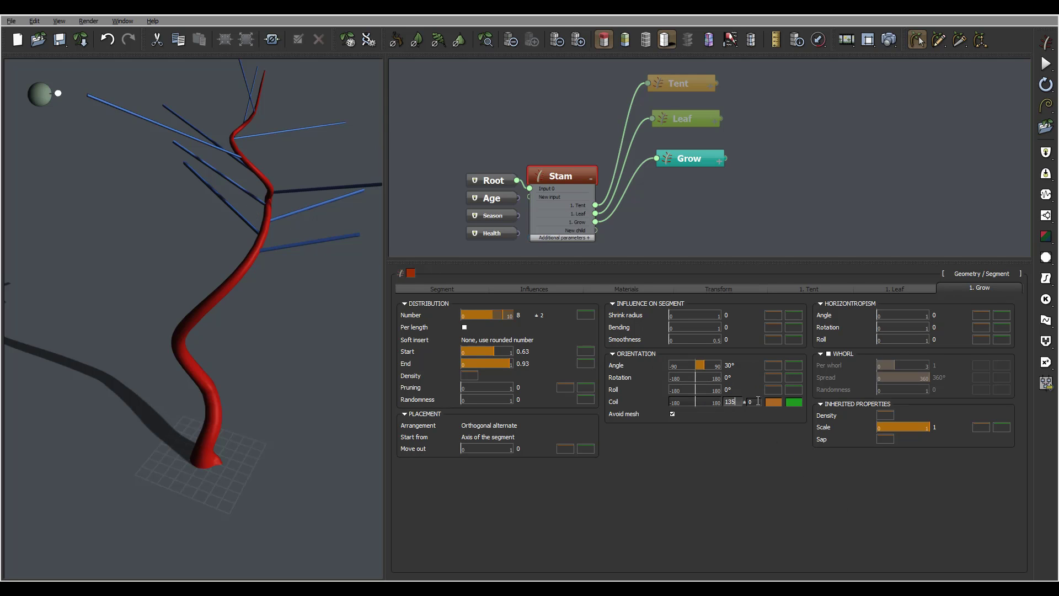
type("5")
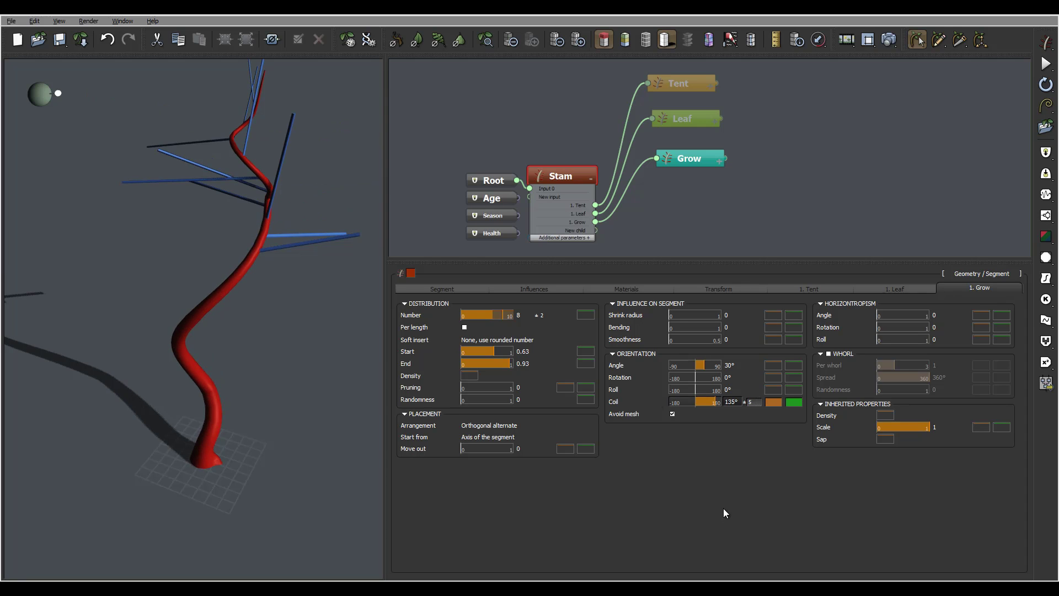
left_click(523, 351)
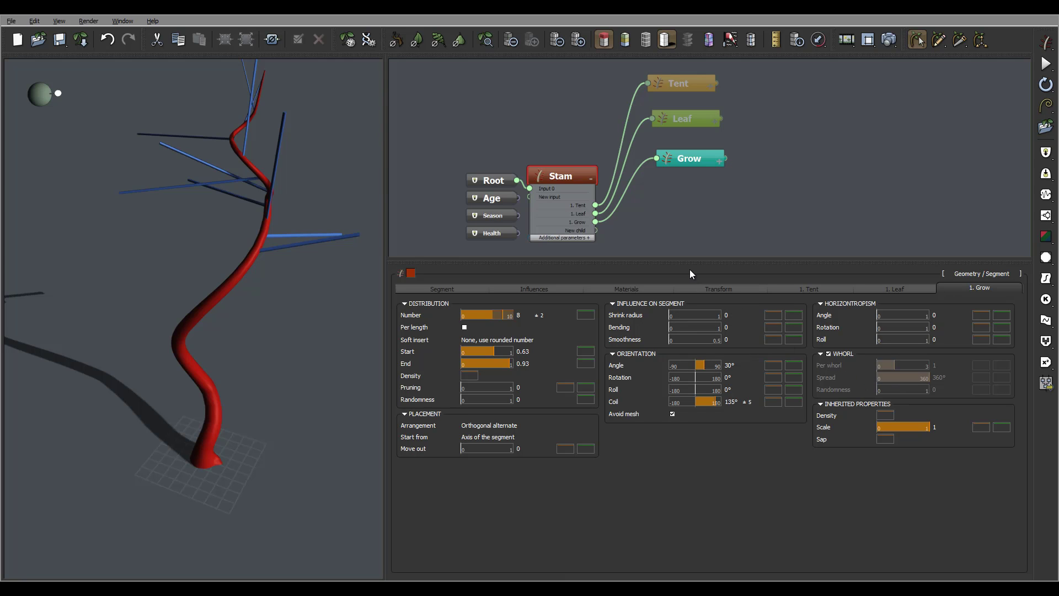
left_click_drag(319, 241, 231, 164)
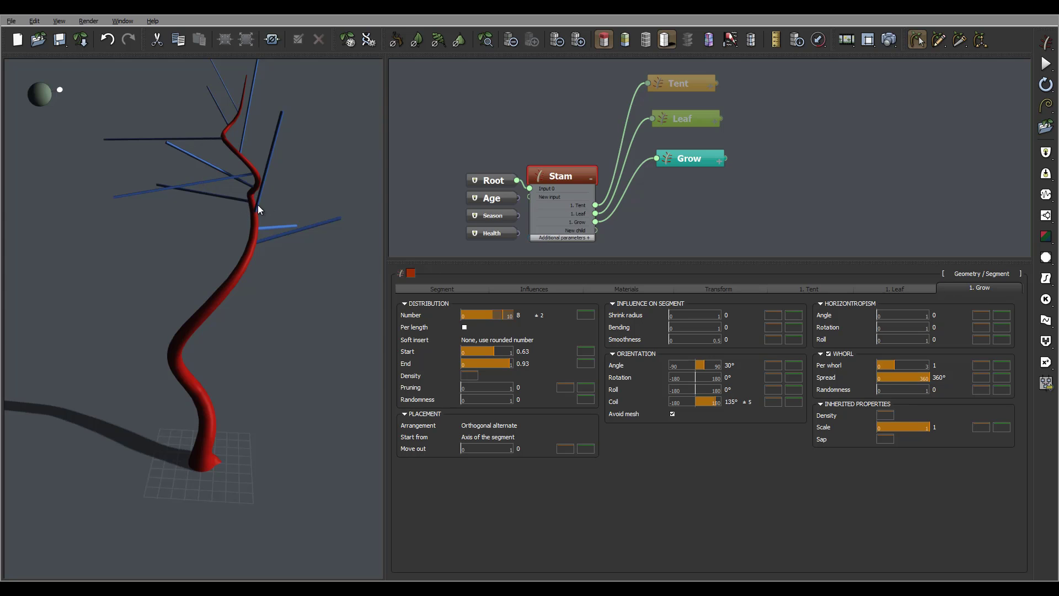
- On the Grow node's Segment tab, set Length to 2 and its ± variation to 0.2
left_click(693, 159)
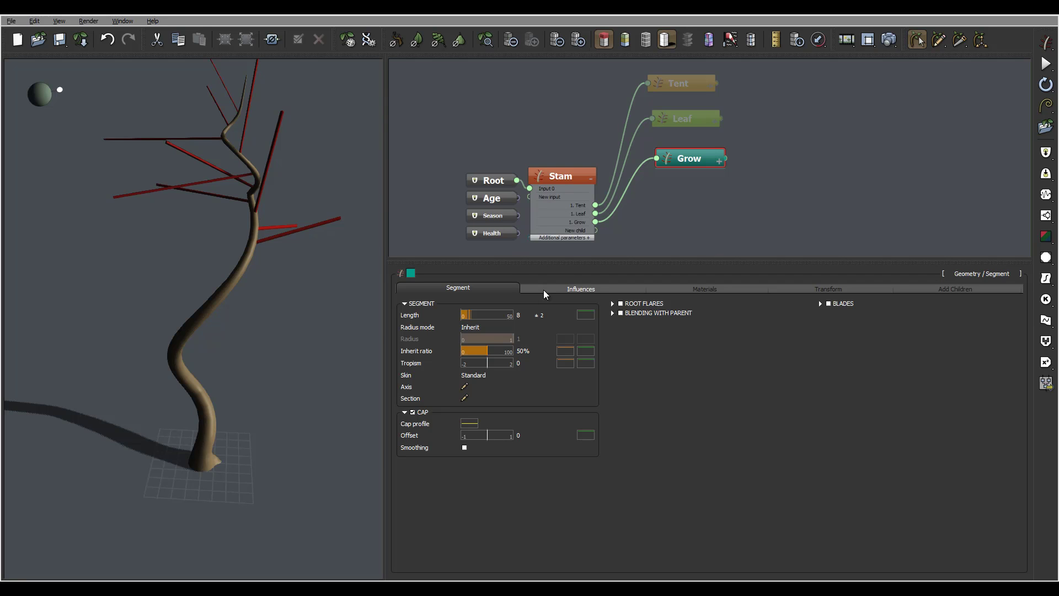
double_click(522, 315)
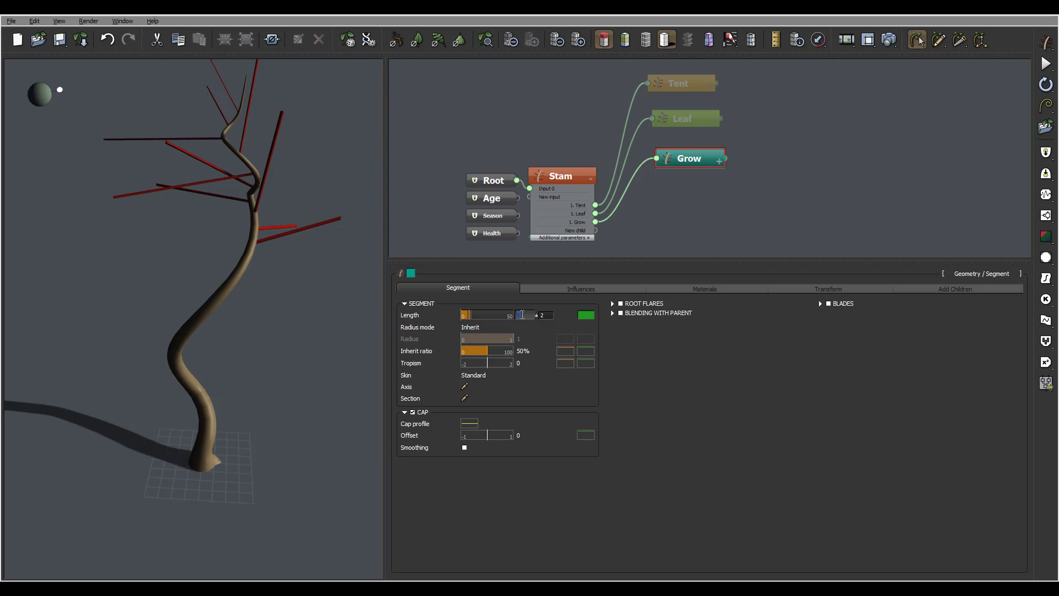
type("2")
key("Tab")
type("0.2")
key("Return")
left_click_drag(252, 138, 275, 182)
scroll(276, 182, "up", 2)
left_click_drag(312, 116, 312, 248)
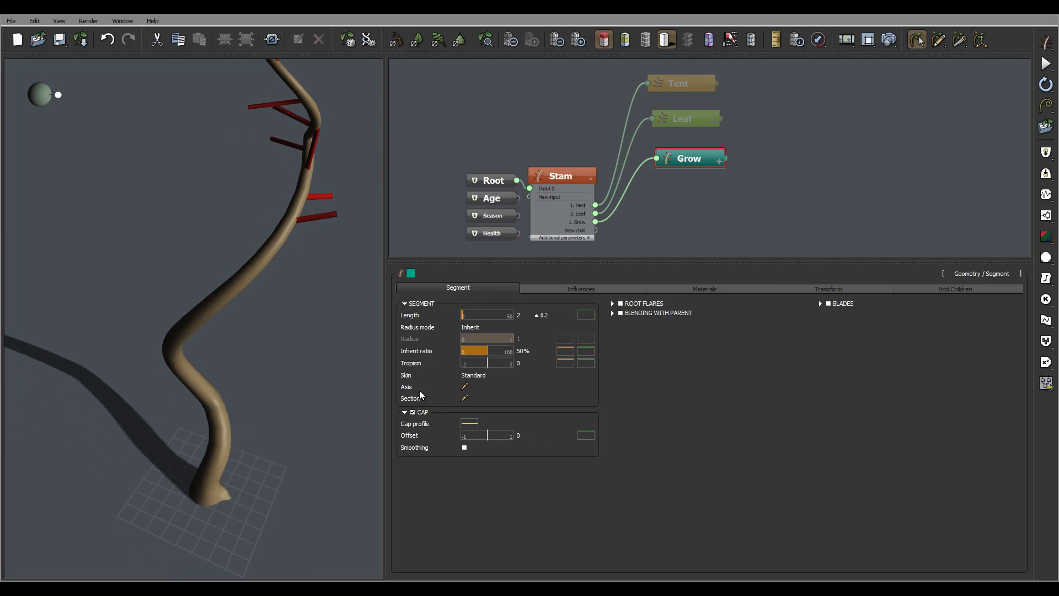
- In the Grow Section Splines Set Editor, add six section rings along the profile and shift one
left_click(465, 398)
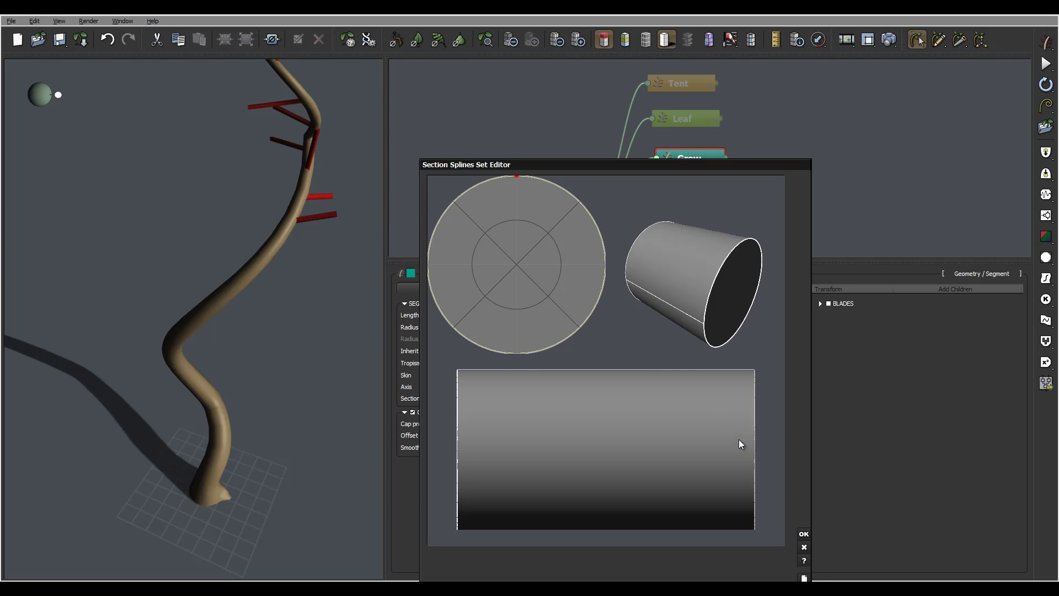
left_click(704, 436)
left_click(660, 429)
left_click(624, 433)
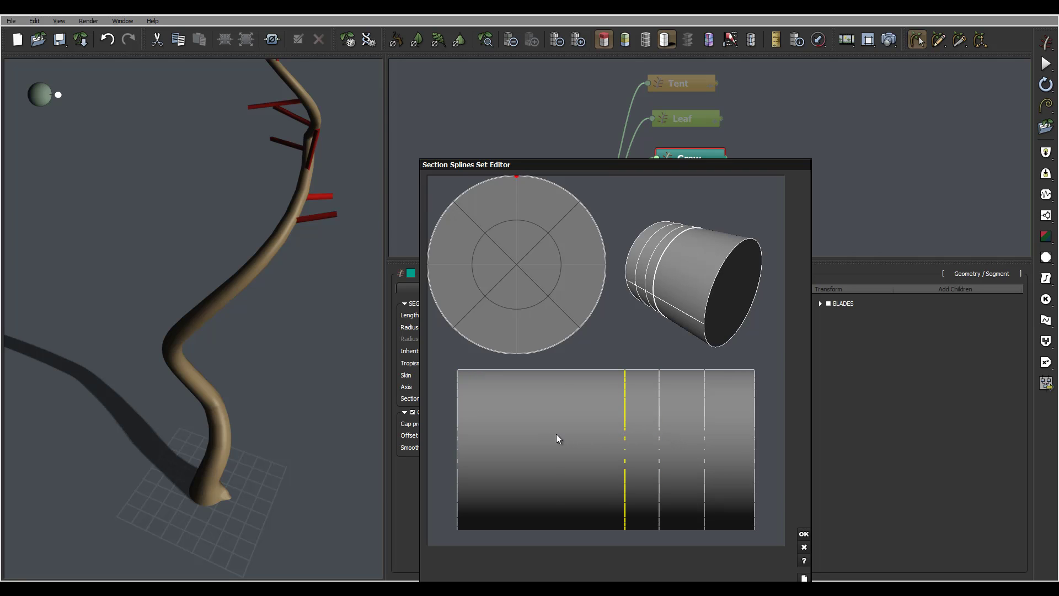
left_click(557, 434)
left_click(500, 426)
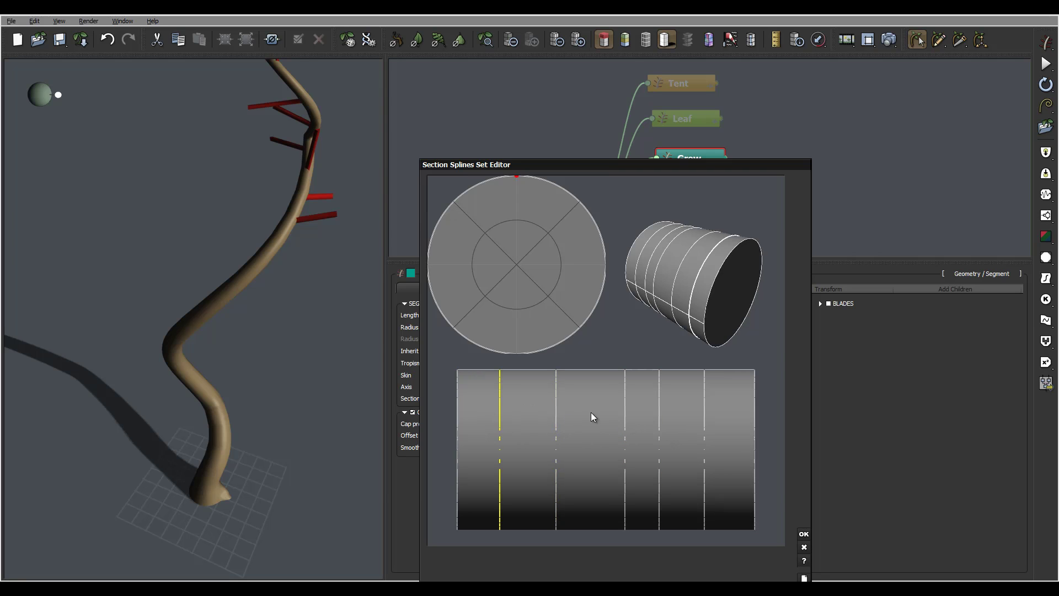
left_click(758, 423)
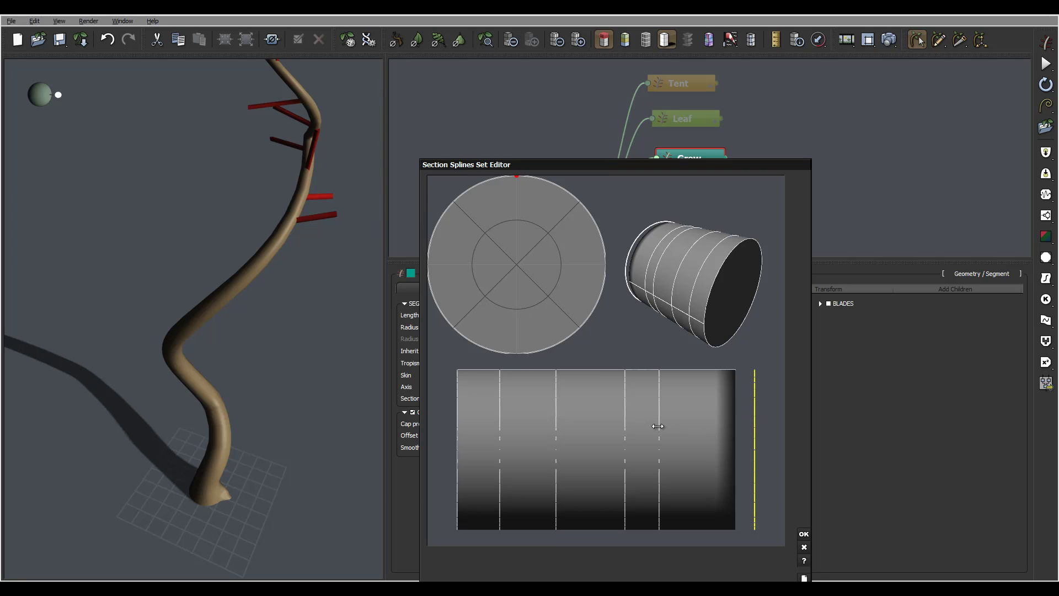
mouse_move(661, 428)
left_mouse_down()
mouse_move(683, 427)
mouse_move(665, 429)
left_mouse_up()
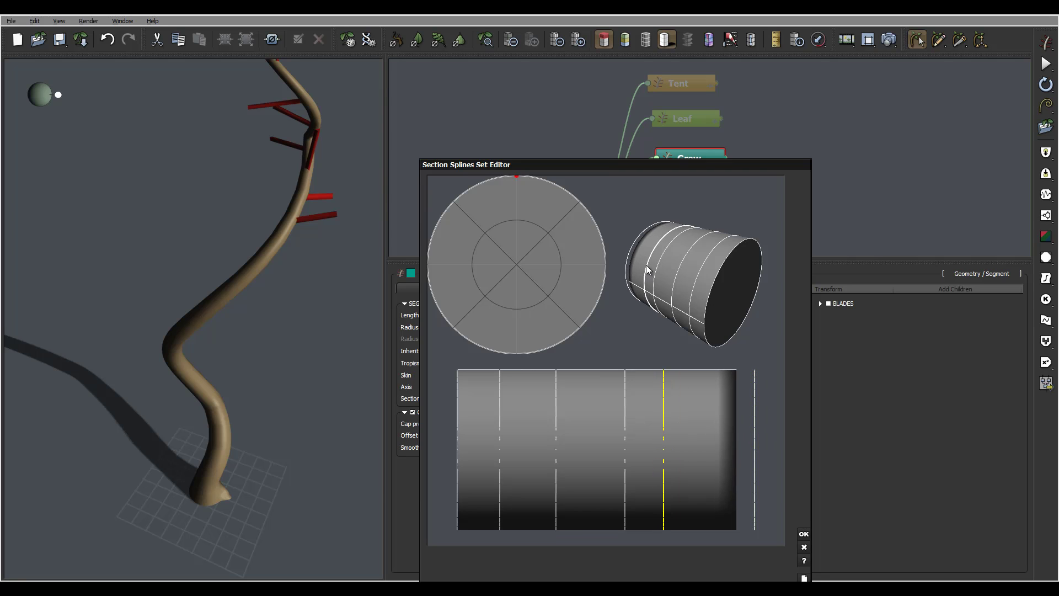
left_click(803, 547)
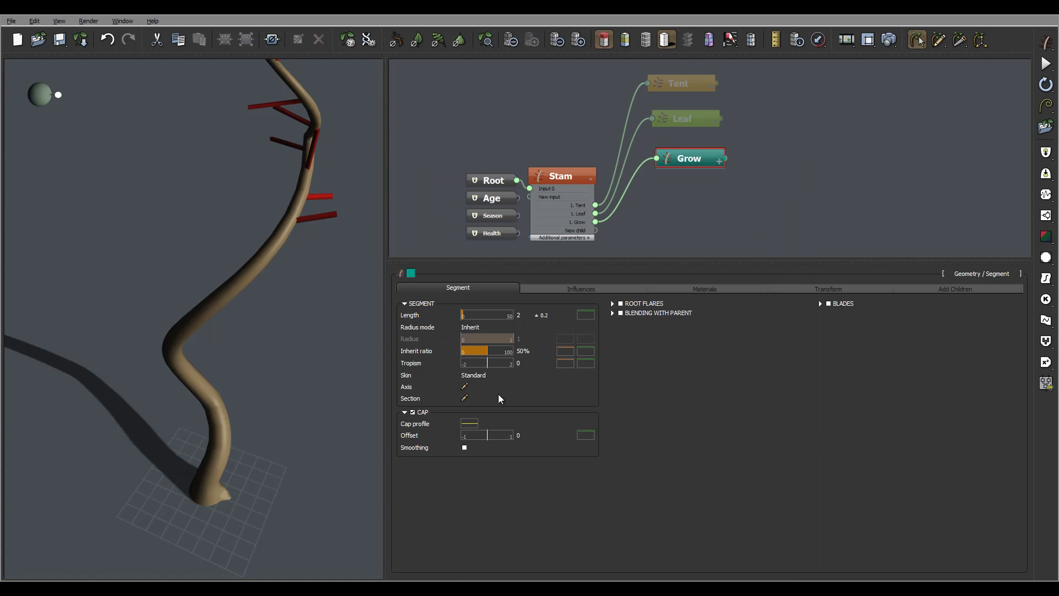
- Reopen the section profile editor and add four section rings along the profile
left_click(465, 398)
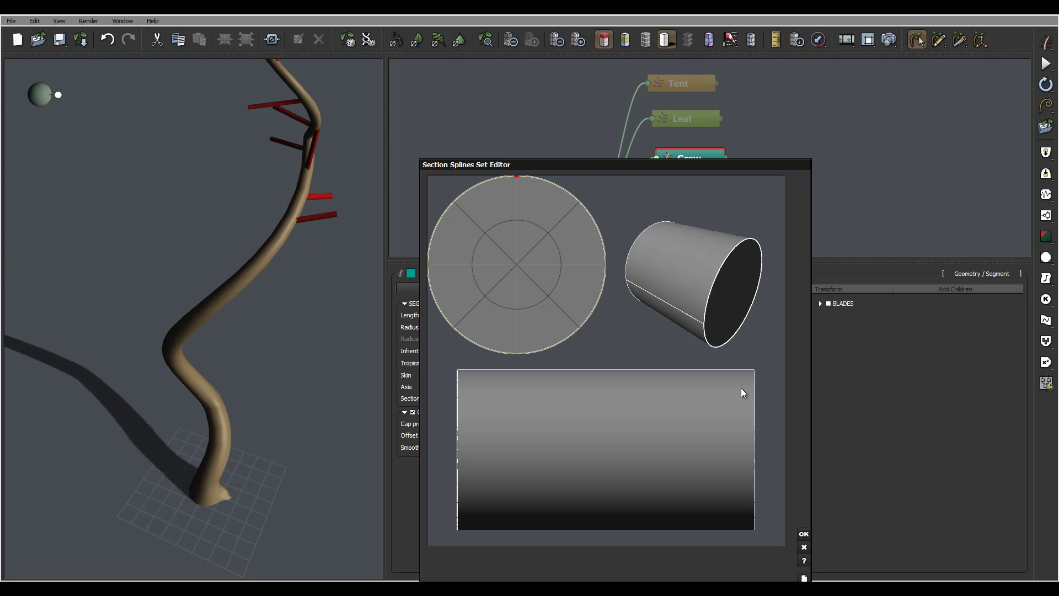
left_click(717, 425)
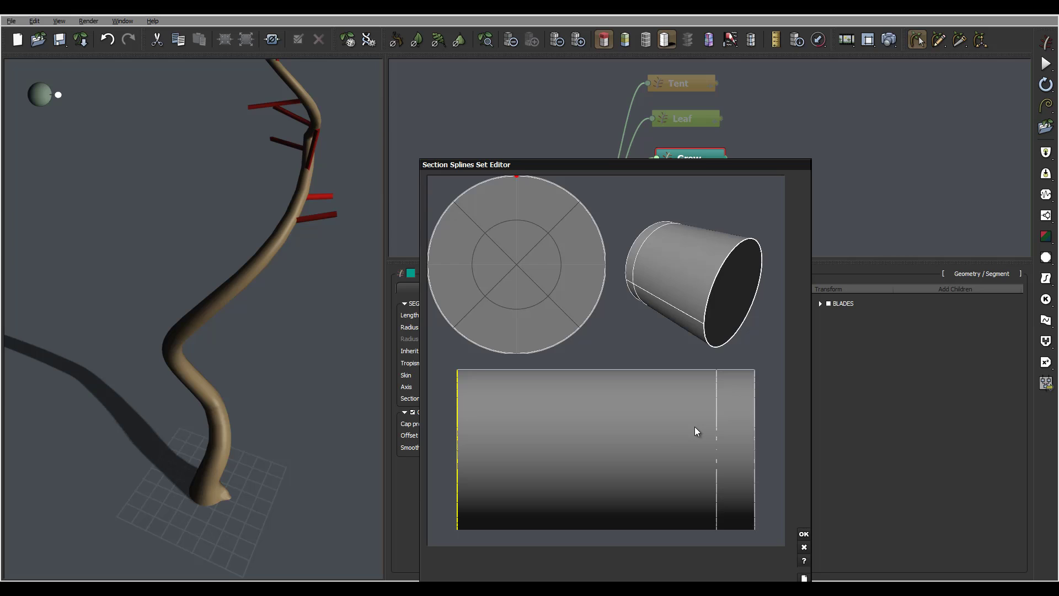
left_click(657, 421)
left_click(588, 429)
left_click(520, 430)
- Shrink the start section and pinch the next rings (one to radius 0.3657), then add a section
left_click(457, 427)
left_click_drag(516, 177, 485, 233)
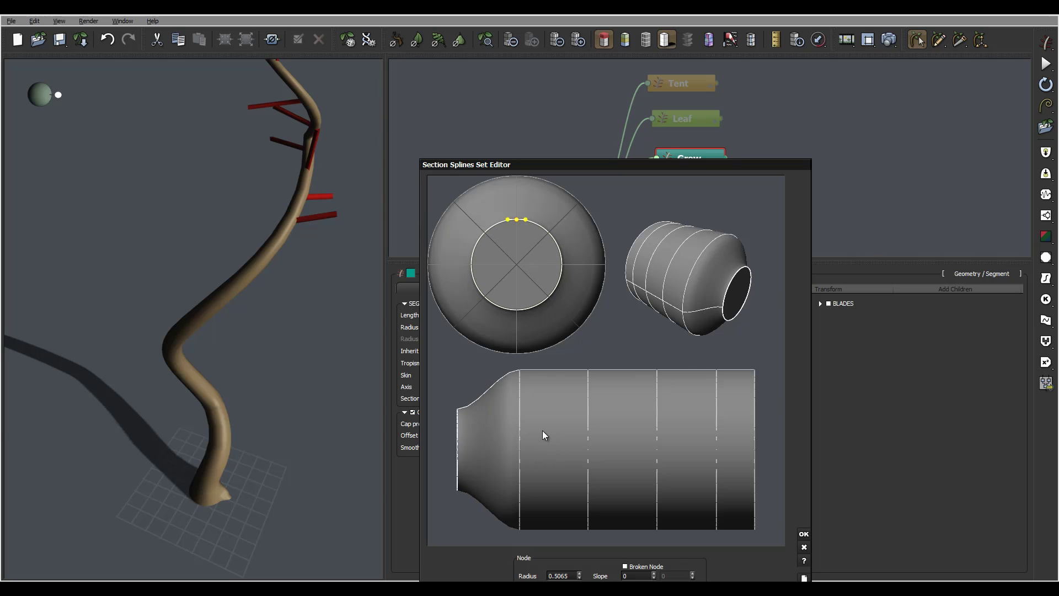
left_click(522, 428)
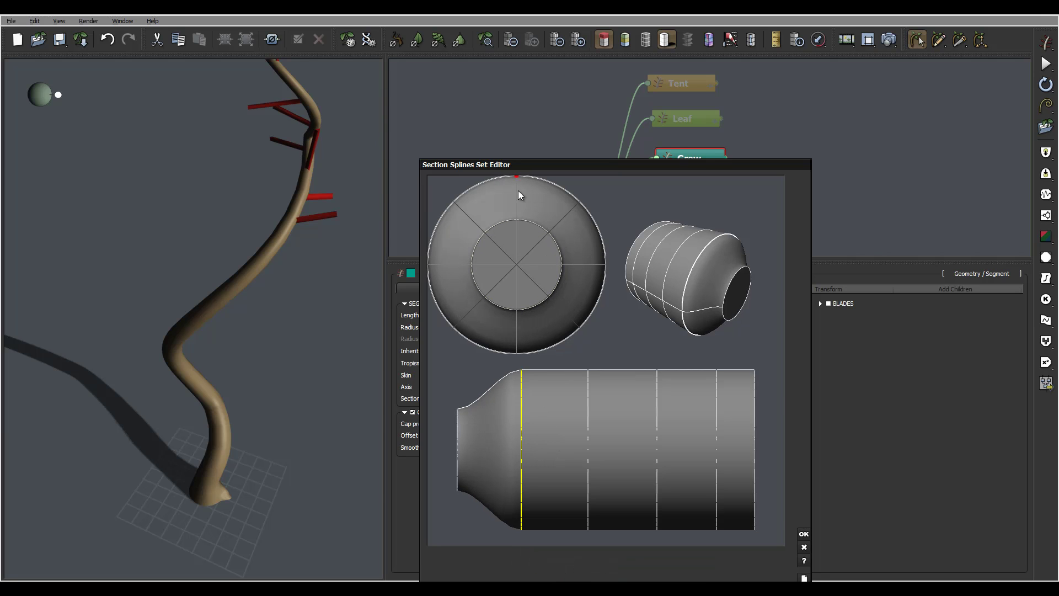
left_click_drag(518, 179, 511, 259)
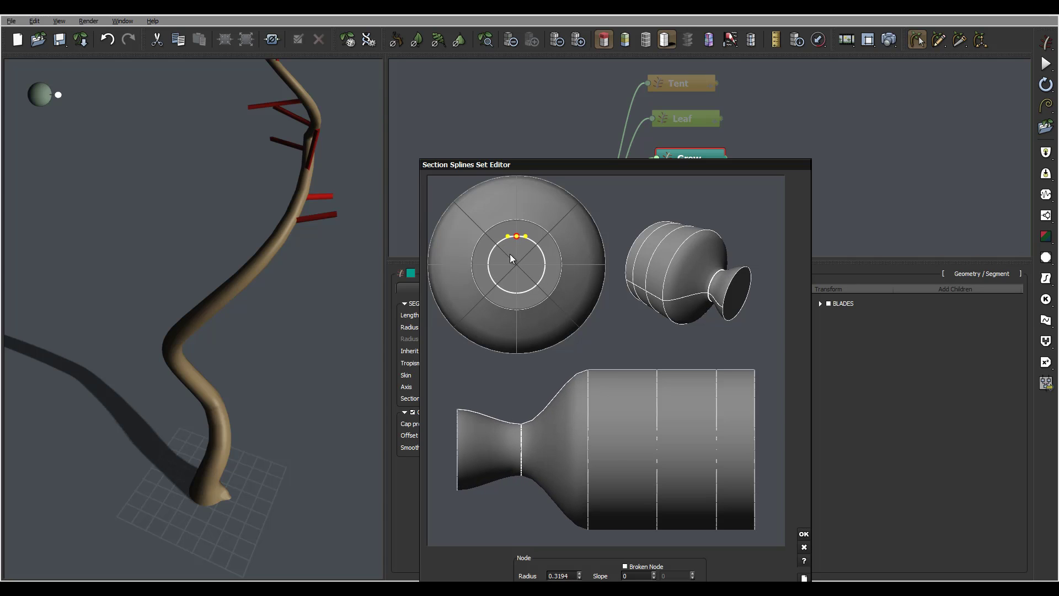
left_click(587, 445)
left_click_drag(521, 179, 509, 274)
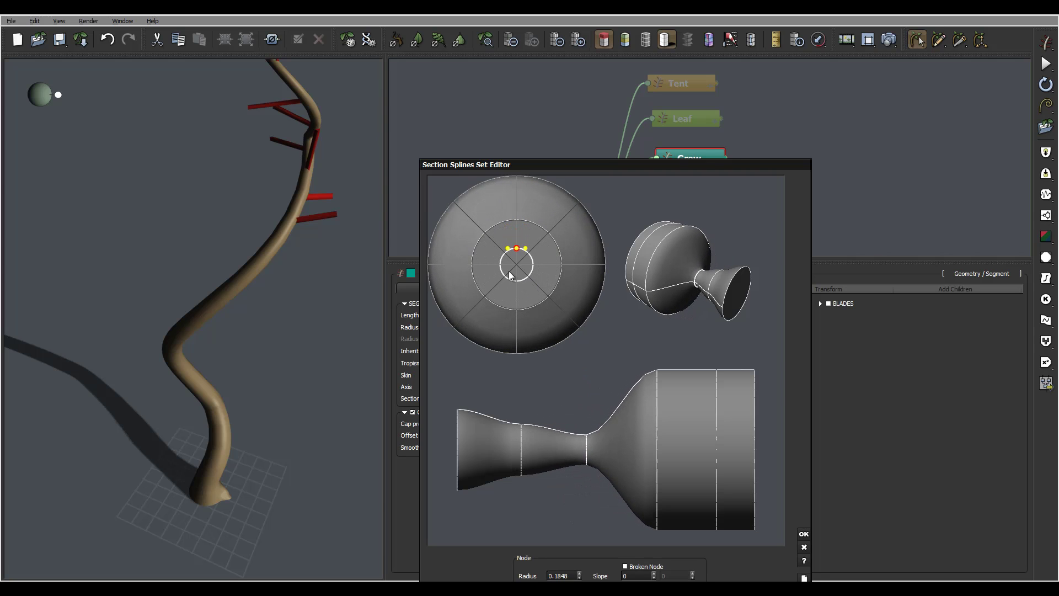
left_click(657, 417)
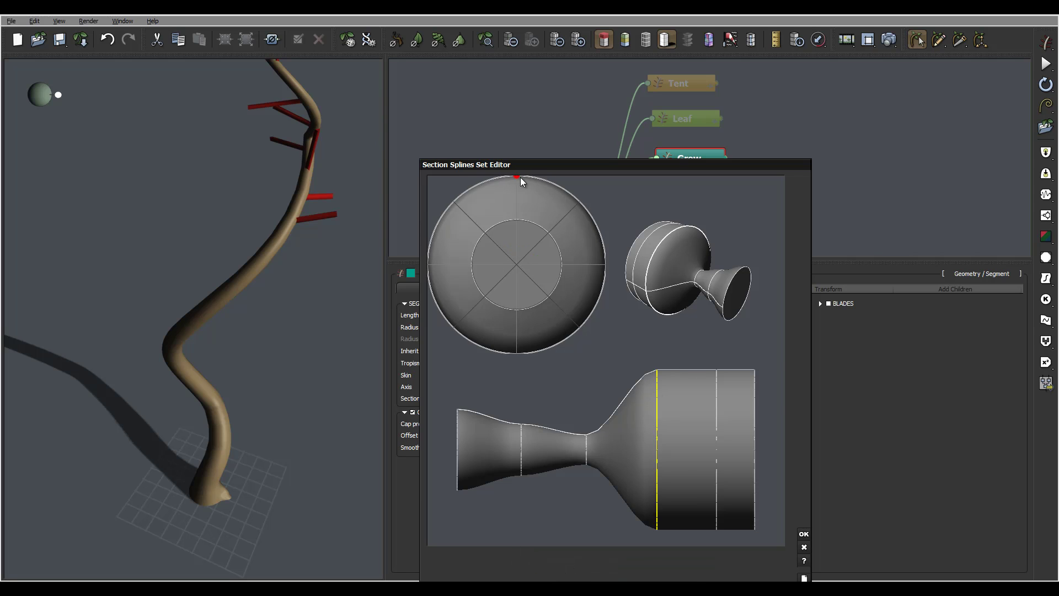
left_click_drag(521, 180, 497, 227)
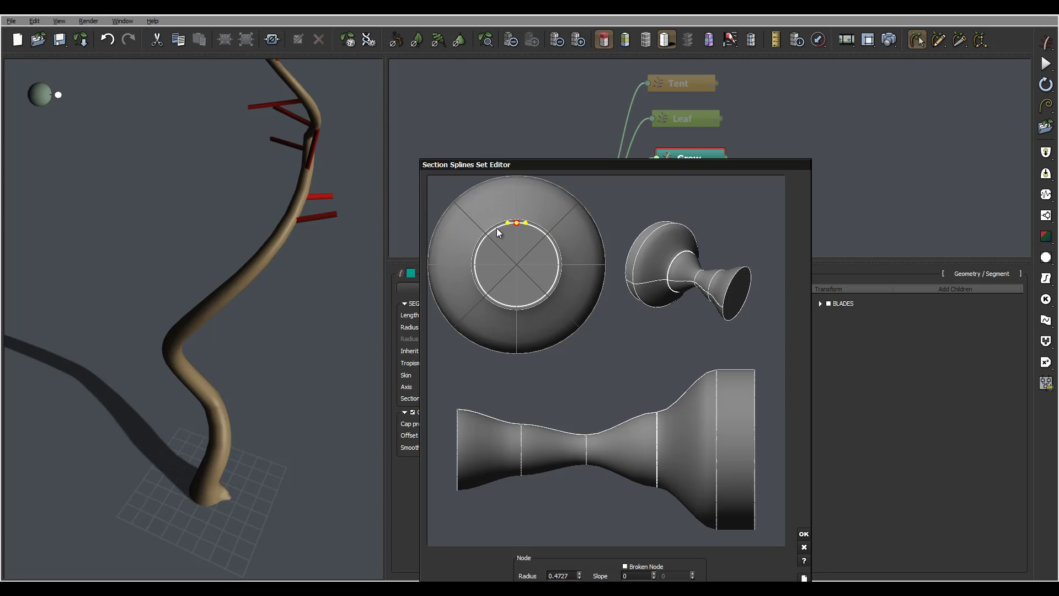
left_click_drag(663, 444, 639, 445)
left_click(666, 442)
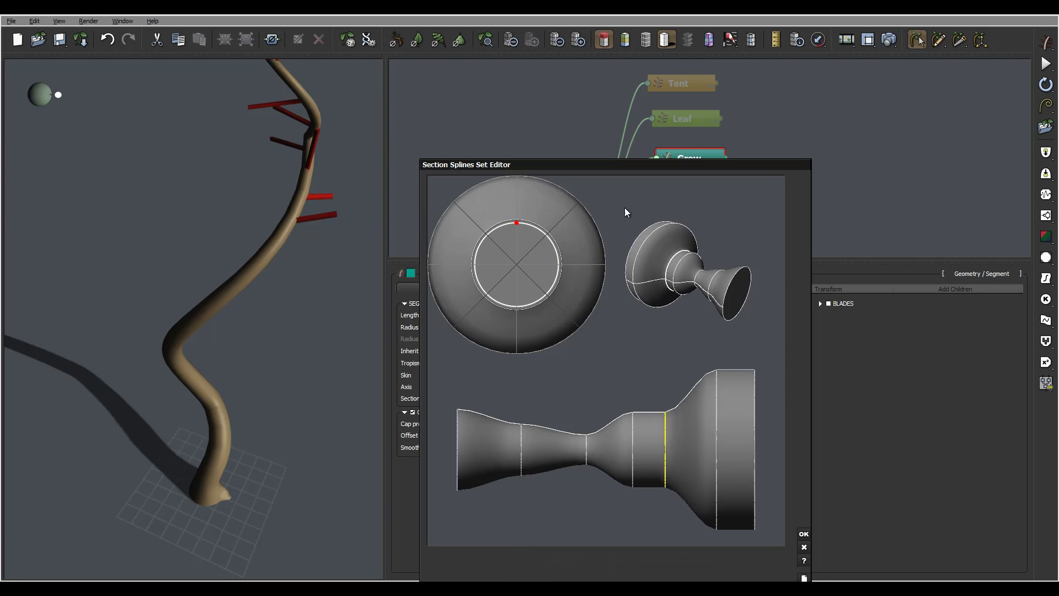
- Reposition sections, shrink the end section to taper the tip, narrow the middle, and apply the profile
mouse_move(517, 221)
left_mouse_down()
mouse_move(516, 186)
mouse_move(538, 186)
mouse_move(518, 178)
mouse_move(500, 198)
mouse_move(517, 218)
left_mouse_up()
left_click(717, 425)
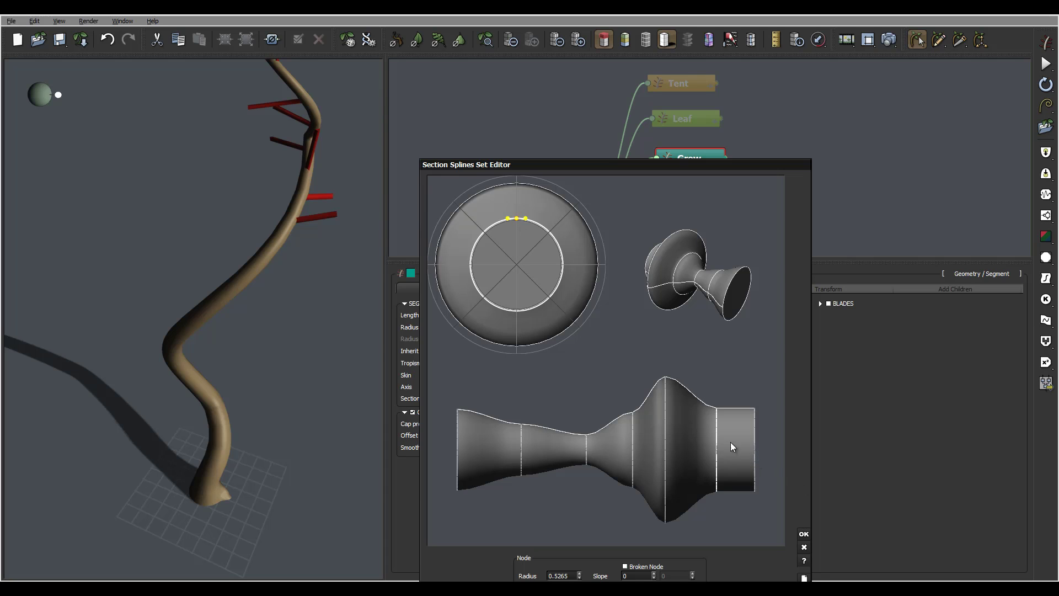
mouse_move(724, 445)
left_mouse_down()
mouse_move(717, 439)
mouse_move(761, 437)
mouse_move(708, 434)
mouse_move(758, 436)
mouse_move(742, 436)
left_mouse_up()
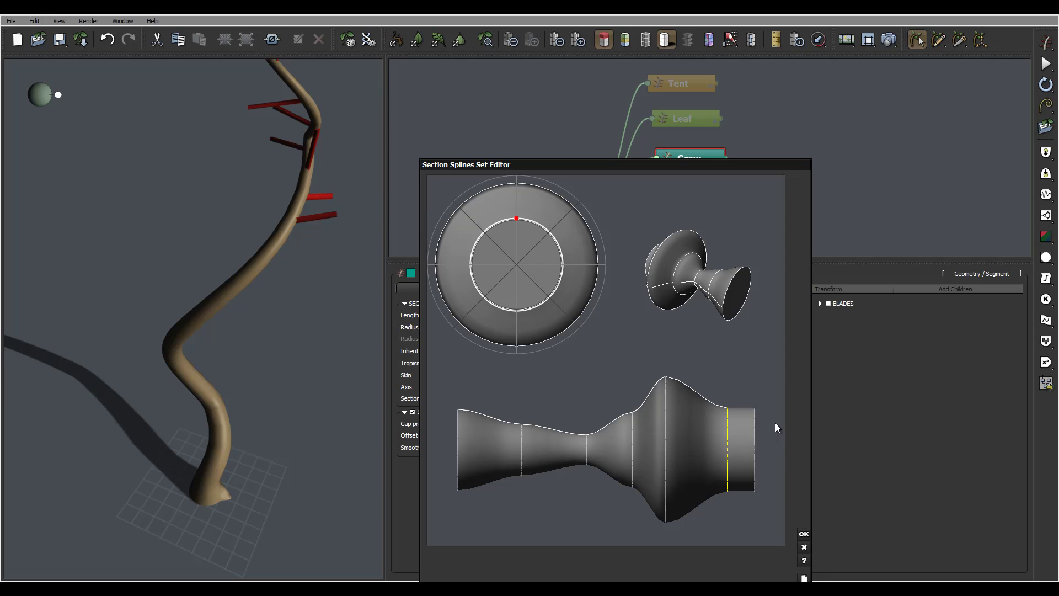
left_click(755, 419)
left_click_drag(518, 218, 529, 260)
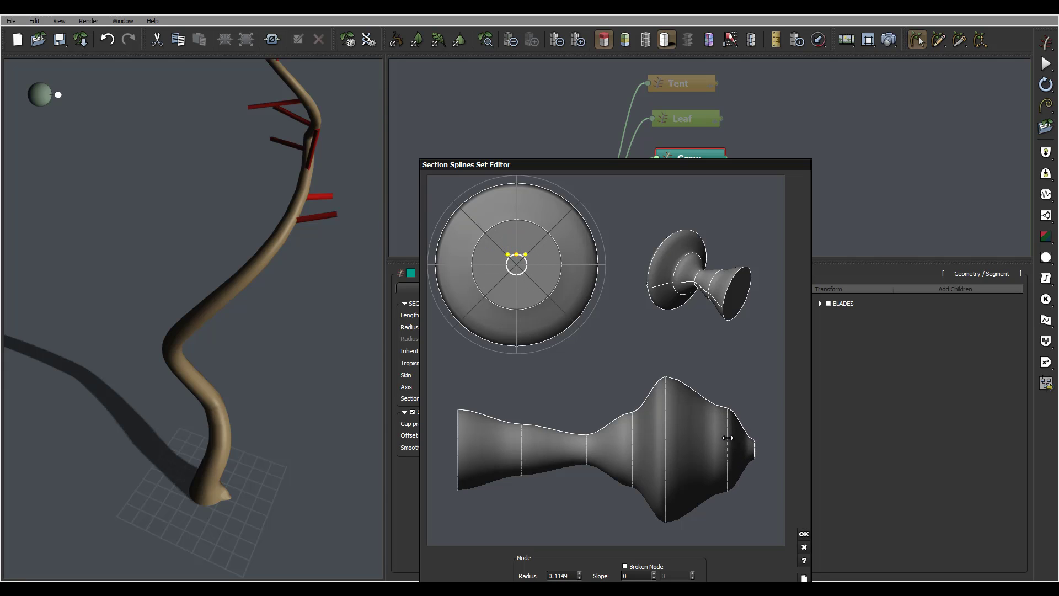
left_click_drag(727, 441, 632, 415)
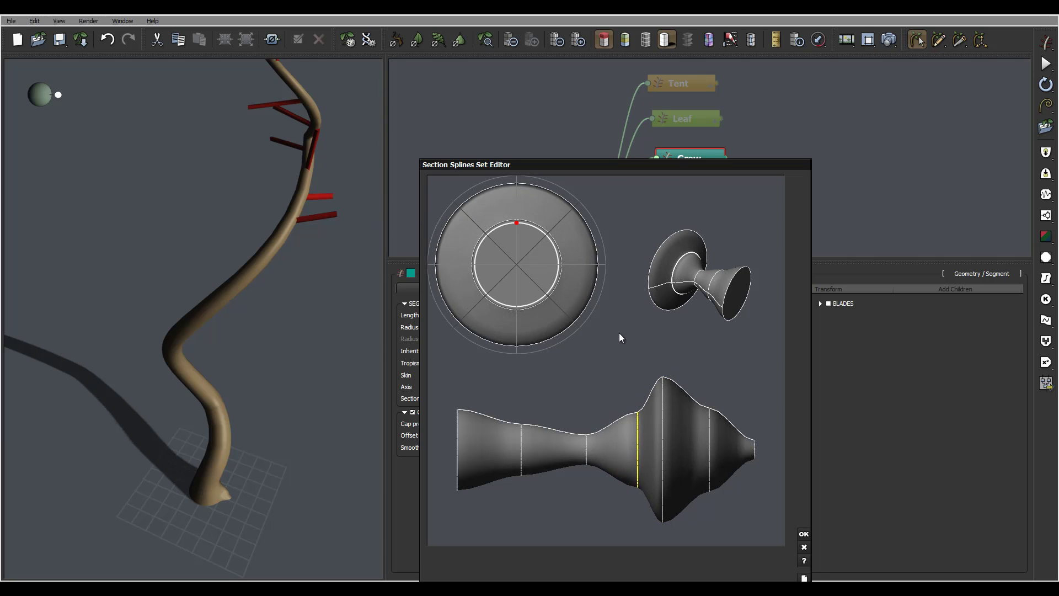
left_click(521, 449)
left_click_drag(517, 237, 517, 247)
left_click(804, 534)
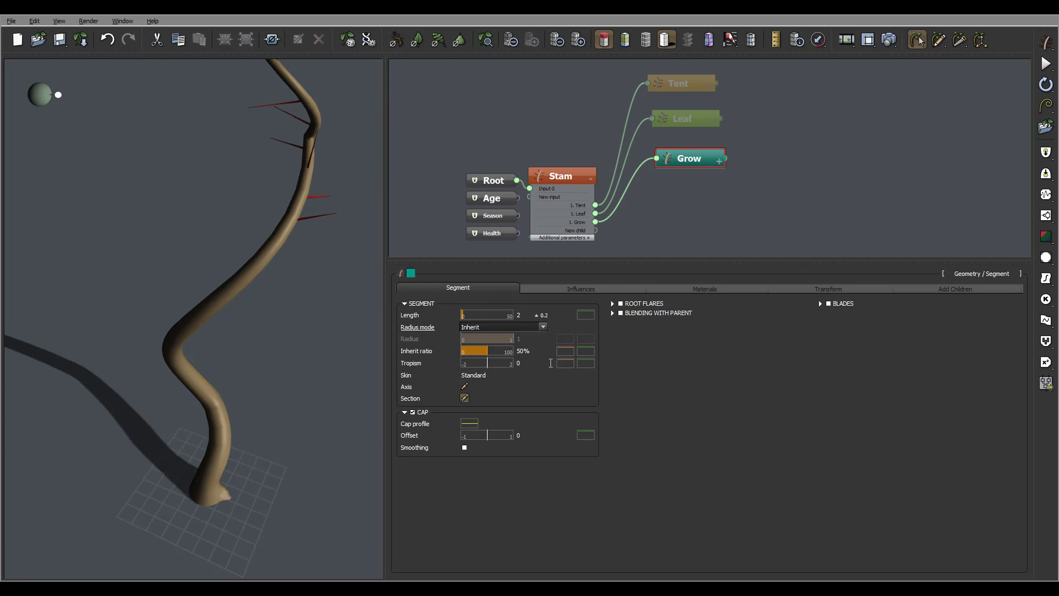
- Switch the Grow Radius mode to User defined and lower the radius to about 0.97
left_click_drag(320, 175, 292, 110)
left_click(482, 328)
left_click(480, 337)
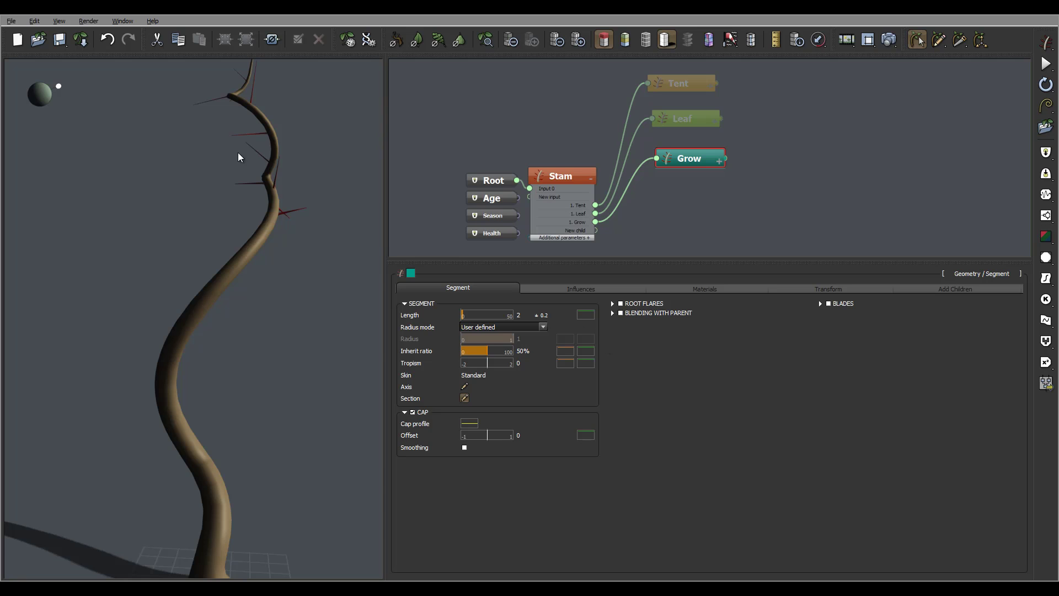
mouse_move(318, 167)
left_mouse_down()
mouse_move(262, 173)
mouse_move(154, 150)
mouse_move(224, 135)
mouse_move(296, 159)
mouse_move(310, 178)
left_mouse_up()
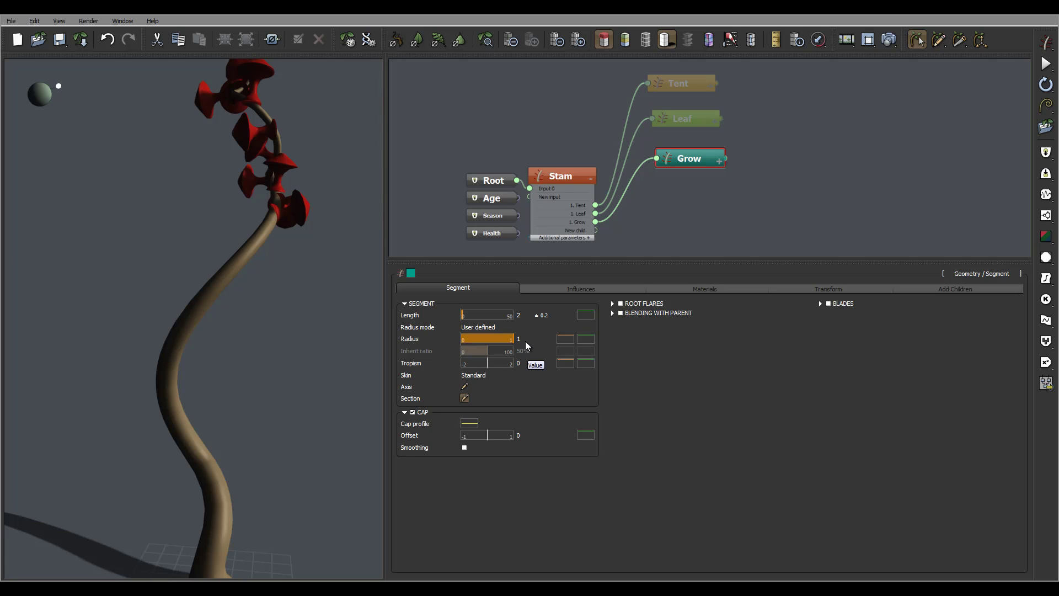
left_click_drag(507, 342, 479, 339)
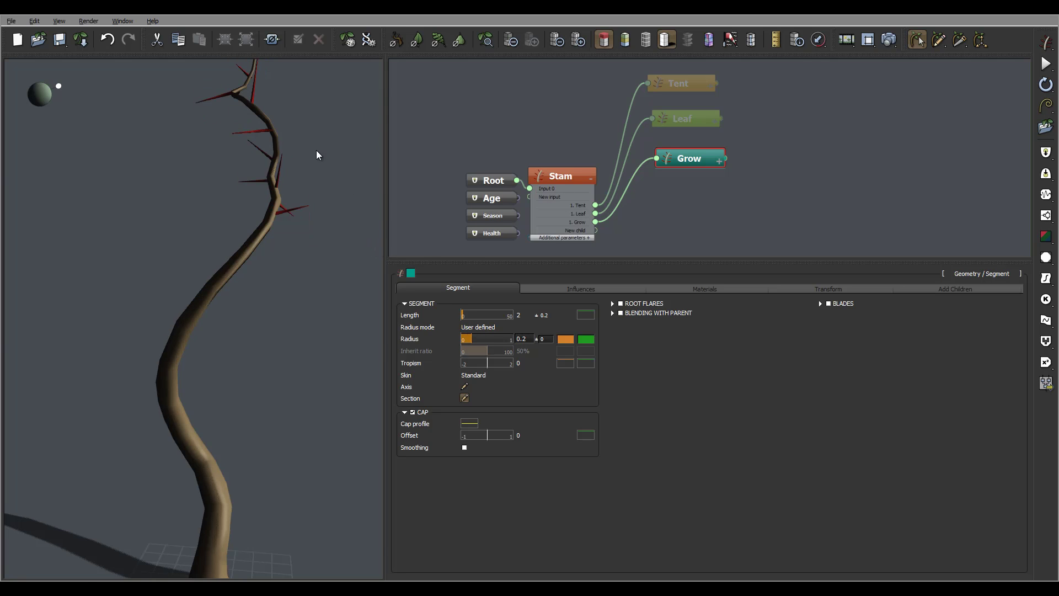
- Give Grow Length a function-of-parent curve dropping to about 0.289 at the stem tip
mouse_move(313, 160)
left_mouse_down()
mouse_move(338, 125)
mouse_move(177, 156)
mouse_move(99, 155)
mouse_move(260, 164)
mouse_move(303, 156)
mouse_move(298, 171)
left_mouse_up()
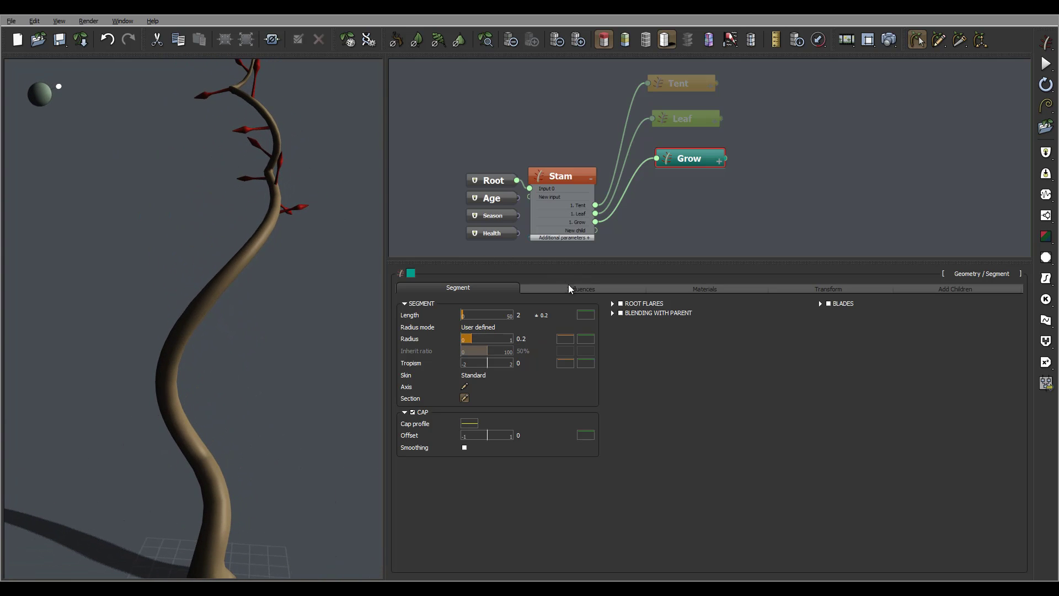
left_click(587, 316)
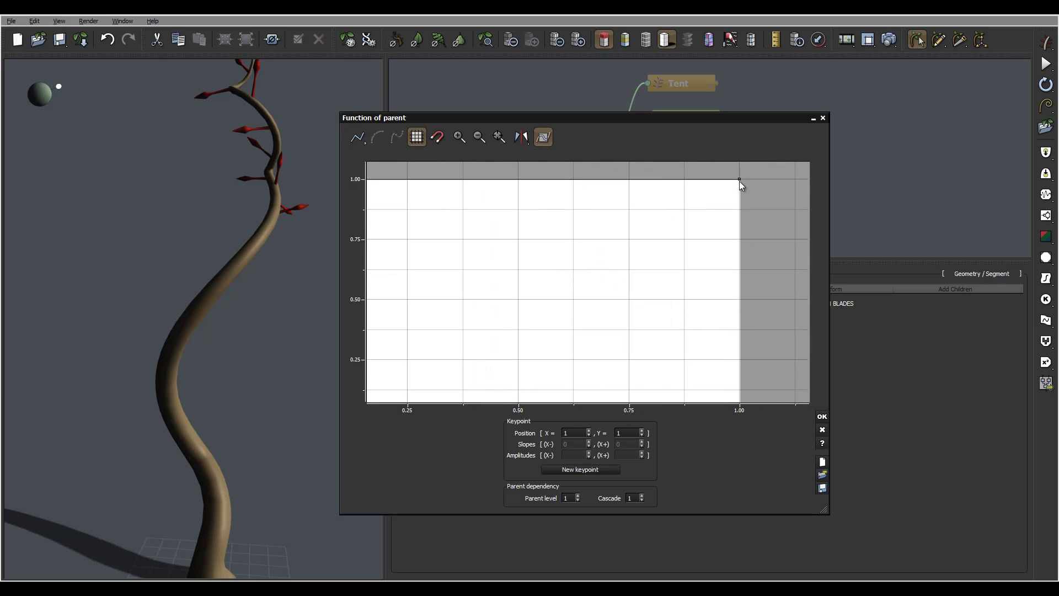
left_click_drag(741, 178, 748, 302)
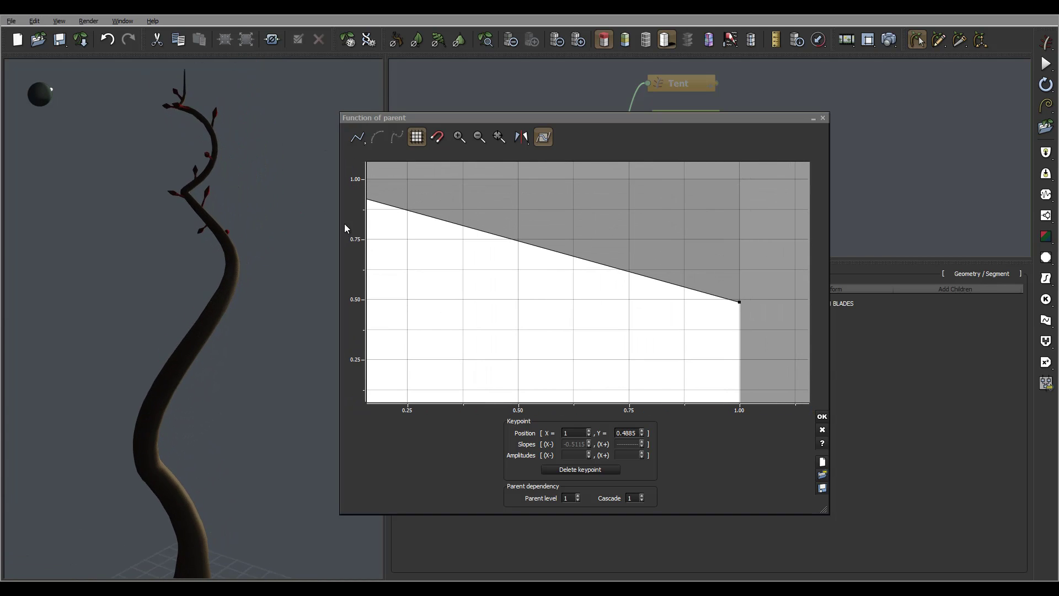
middle_click_drag(761, 298, 727, 260)
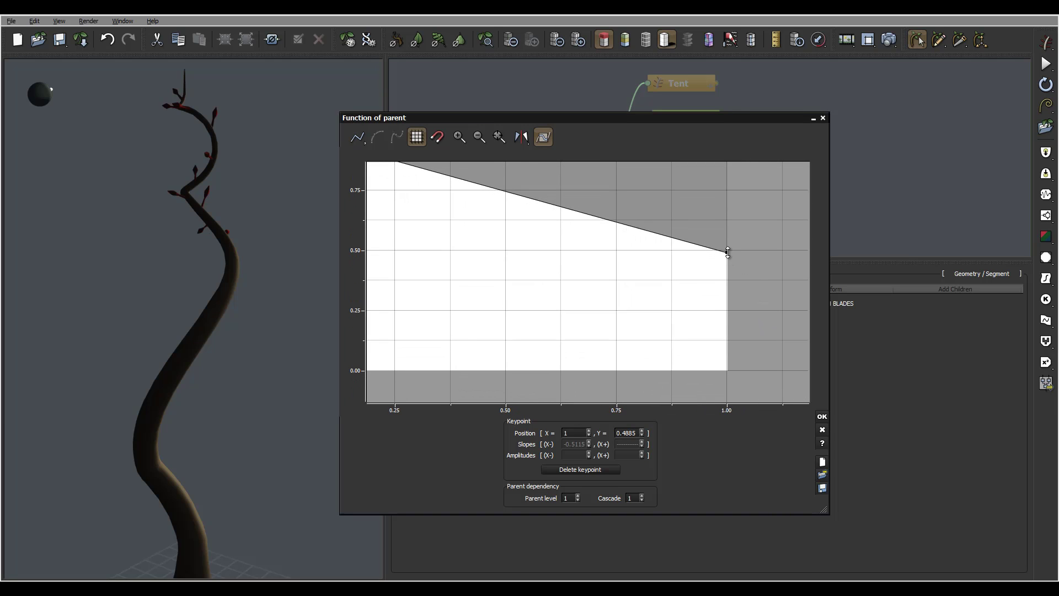
left_click_drag(730, 266, 731, 301)
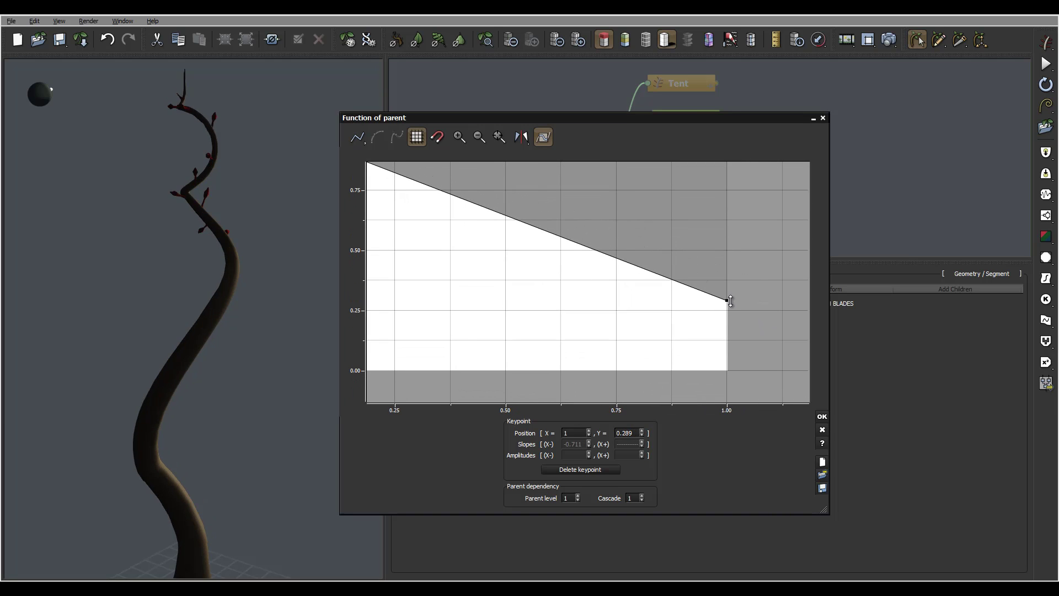
mouse_move(135, 96)
left_mouse_down()
mouse_move(204, 71)
mouse_move(182, 99)
mouse_move(104, 101)
left_mouse_up()
left_click(822, 417)
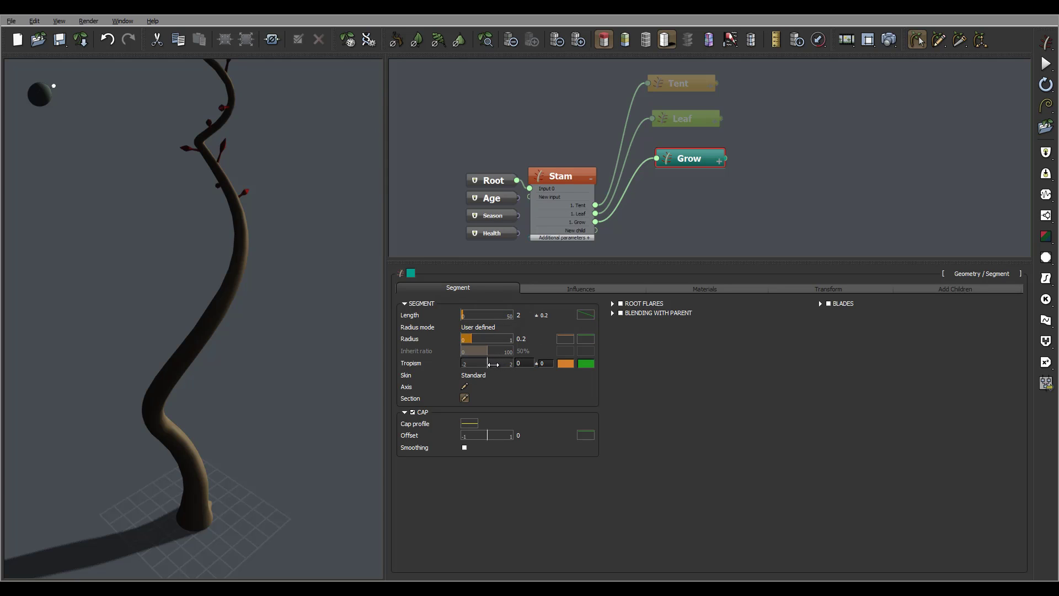
- Set Grow Tropism to -5 with ±2 variation and make its filter a ramp rising from 0
double_click(528, 364)
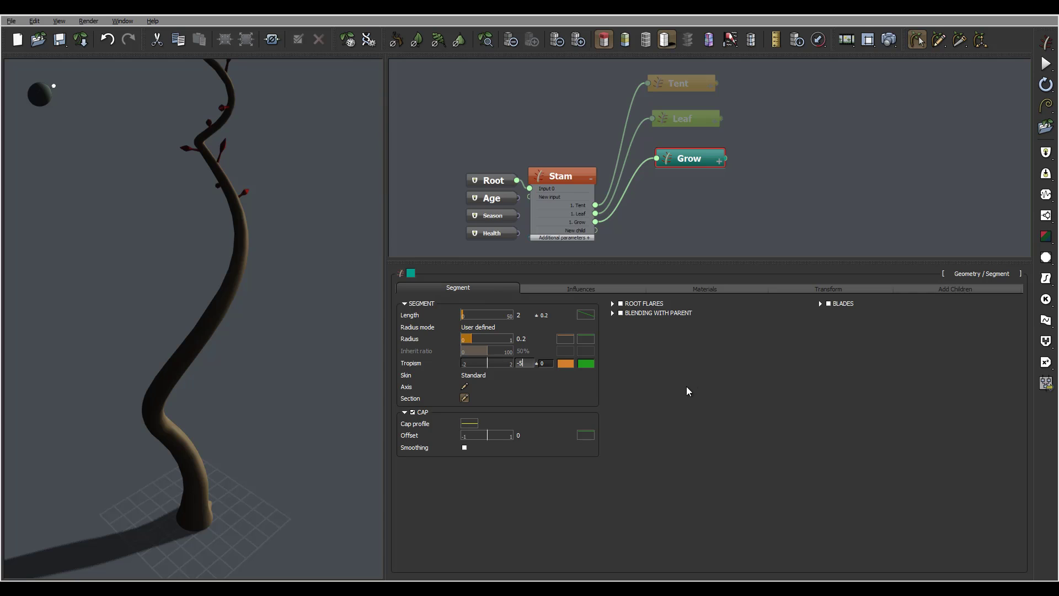
type("-5")
key("Return")
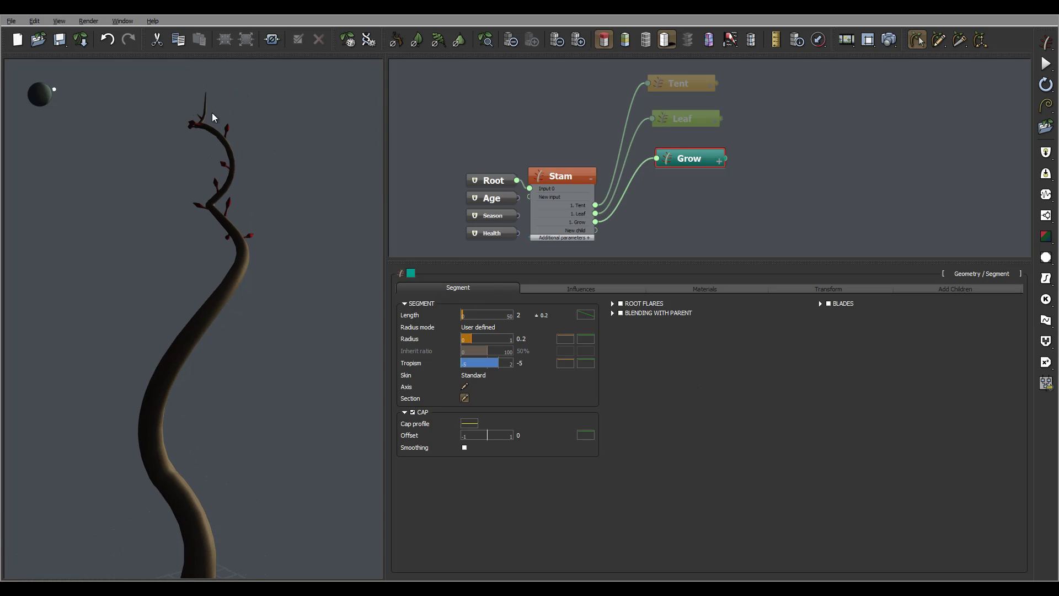
left_click_drag(213, 116, 180, 117)
left_click_drag(243, 134, 292, 193)
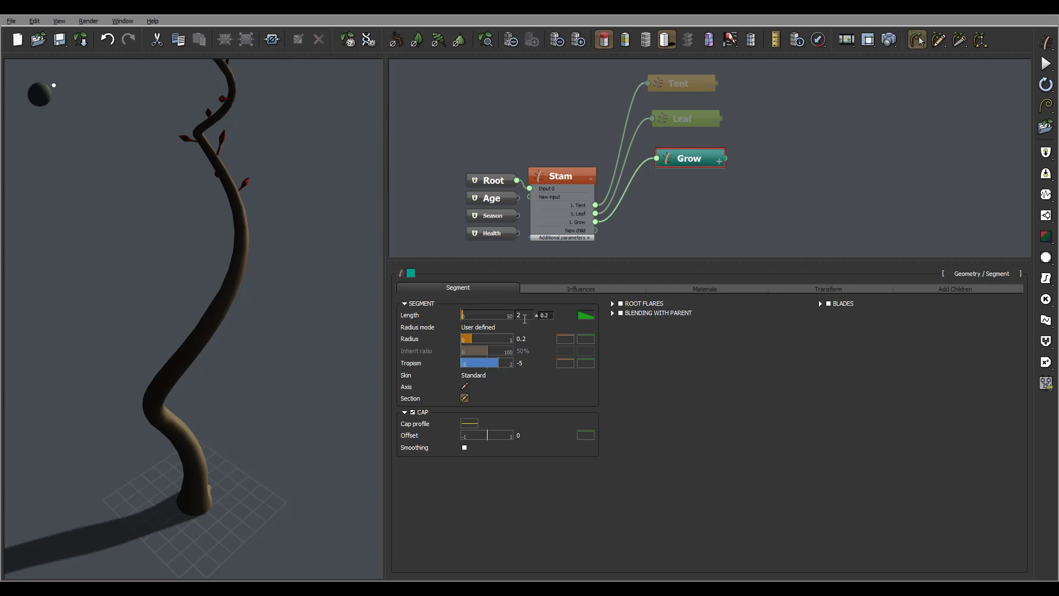
double_click(546, 364)
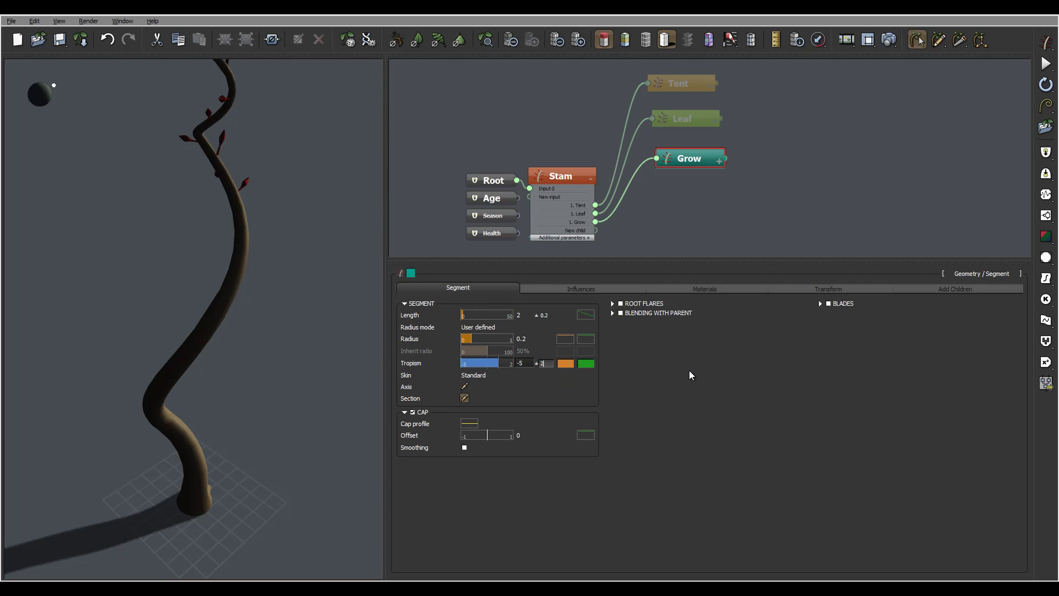
key("Return")
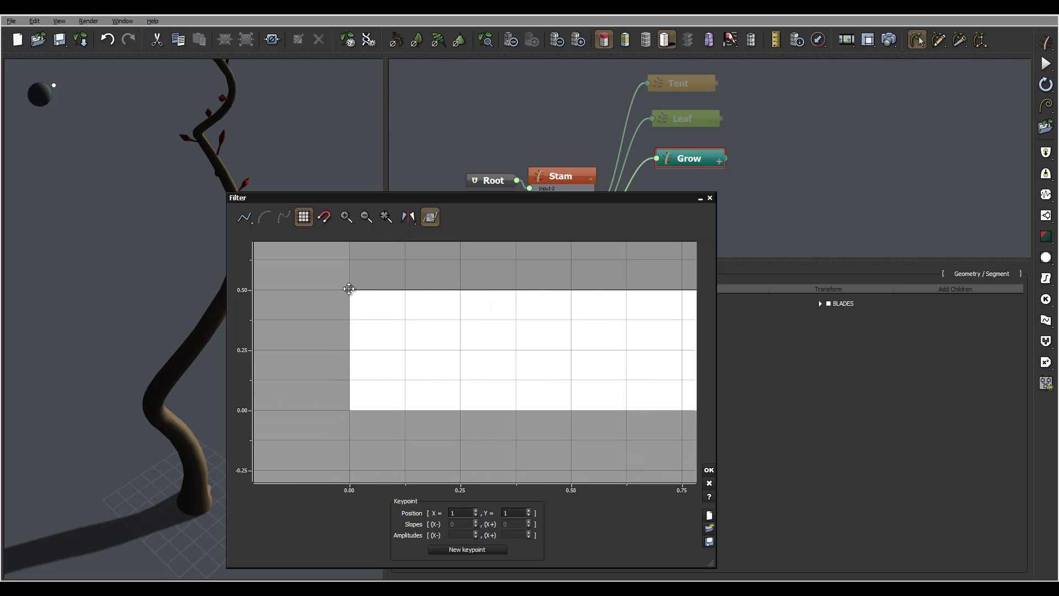
left_click_drag(349, 289, 307, 435)
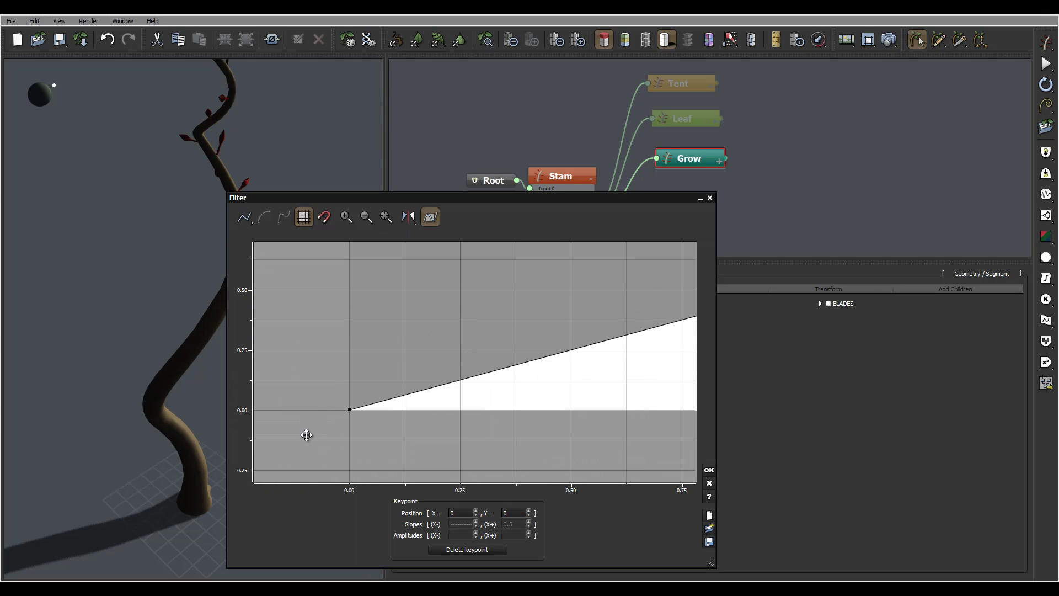
left_click(709, 470)
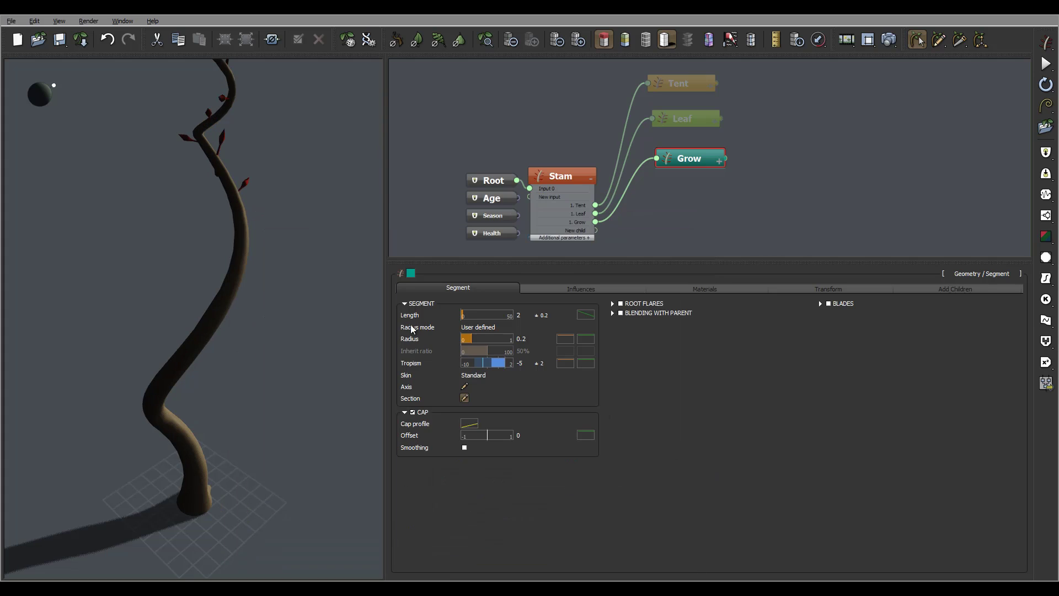
- Expand Blending with parent and set its Length to 3.05
left_click(635, 312)
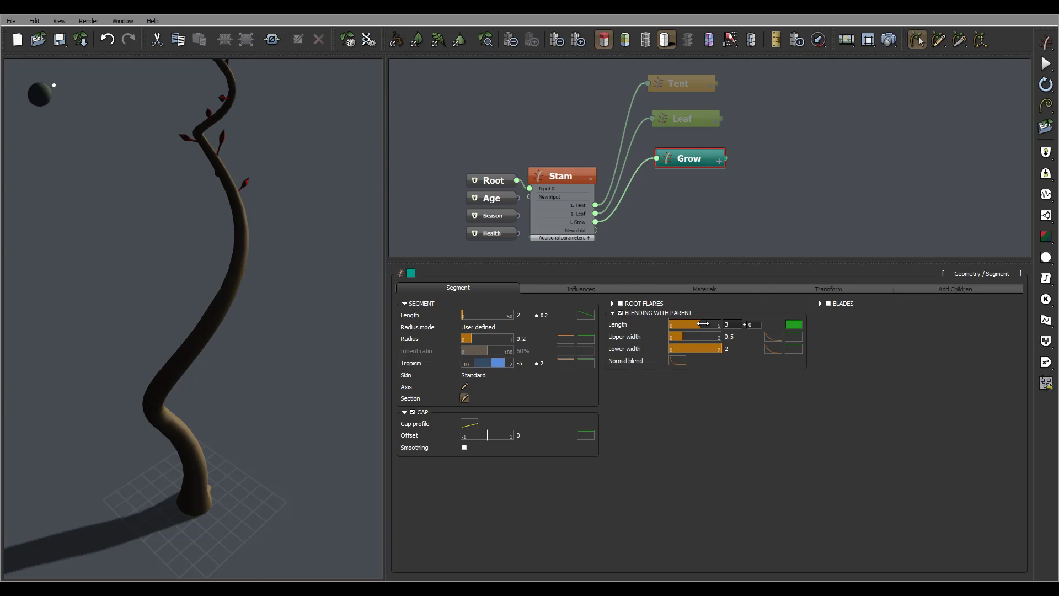
left_click_drag(700, 324, 703, 334)
left_click_drag(260, 131, 262, 234)
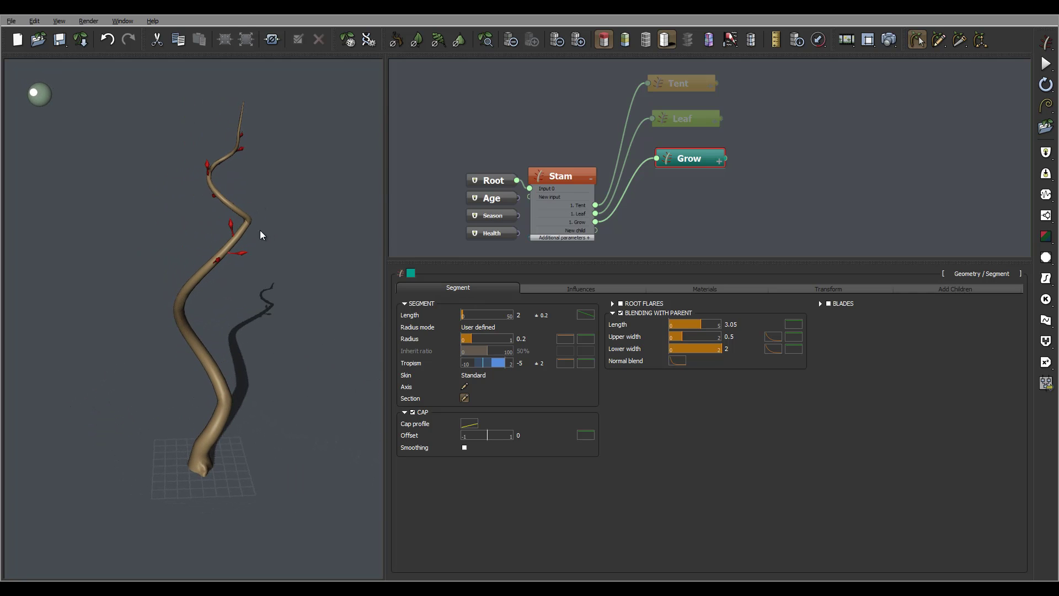
left_click_drag(265, 166, 231, 184)
- On the Grow node's Transform tab, set Global scale variation to ±0.4
left_click(584, 290)
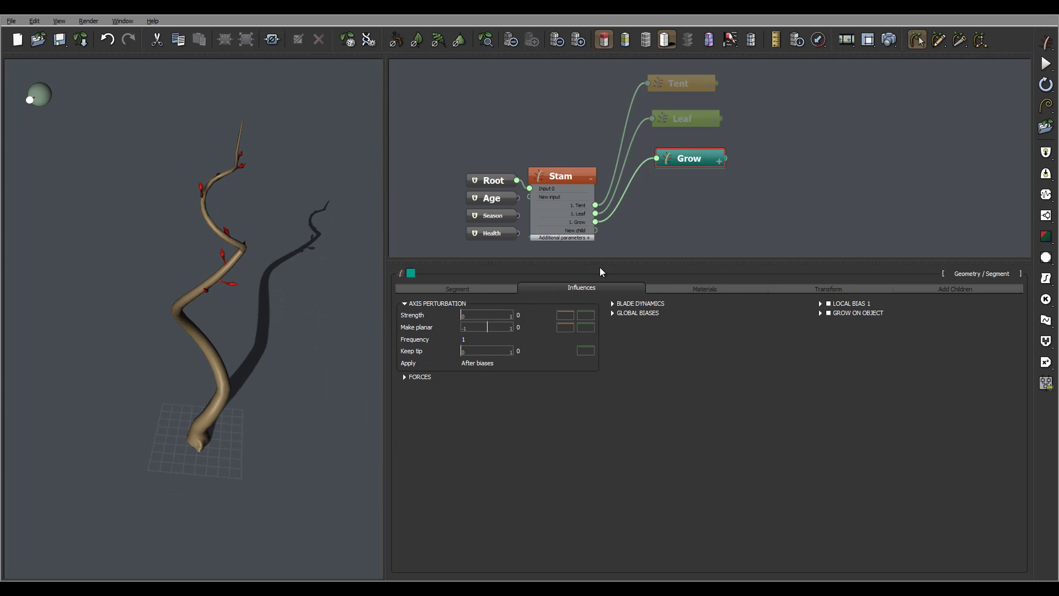
left_click(866, 291)
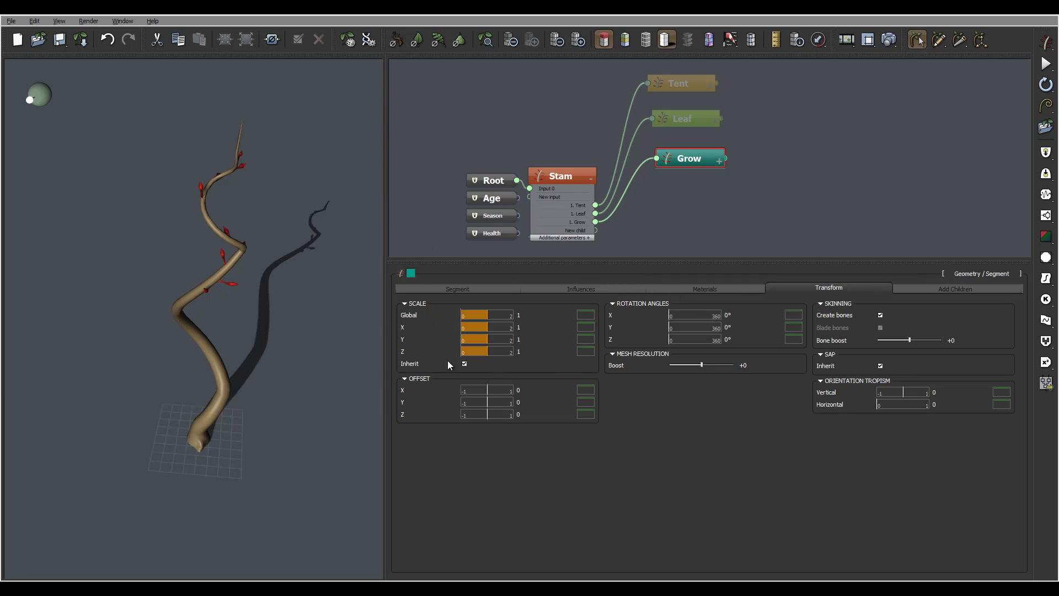
double_click(544, 315)
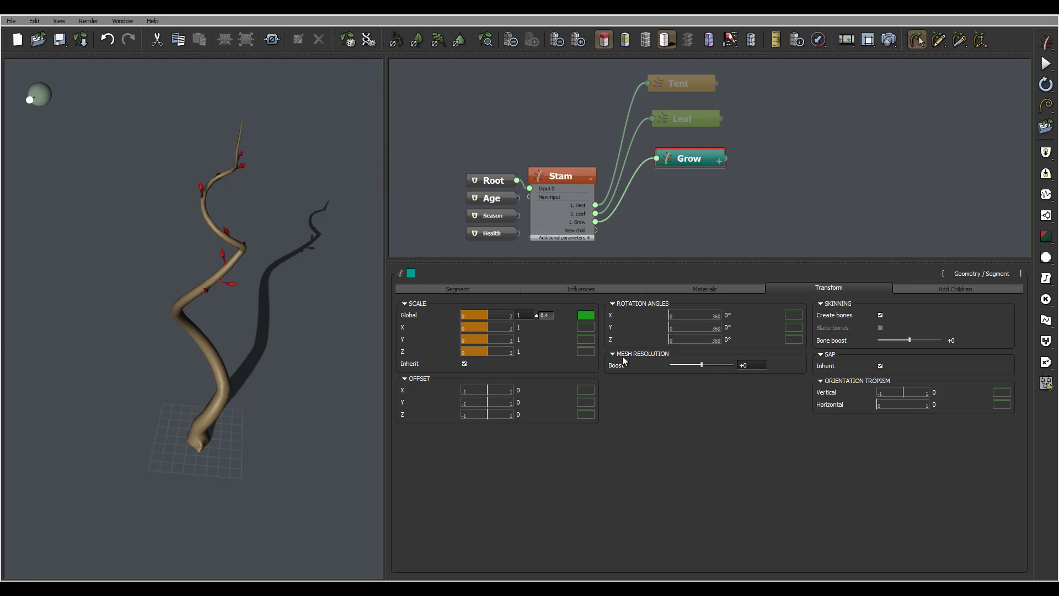
key("Tab")
mouse_move(262, 208)
left_mouse_down()
mouse_move(101, 204)
mouse_move(242, 200)
mouse_move(257, 178)
mouse_move(359, 270)
left_mouse_up()
- Set the Grow Global scale to 0.7
double_click(525, 315)
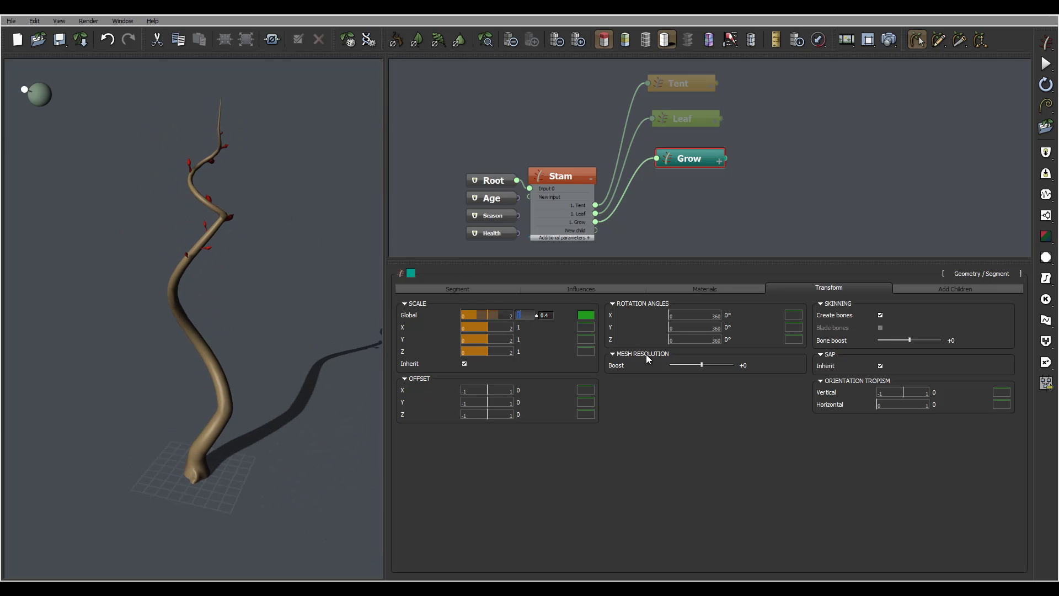
type("0.7")
key("Return")
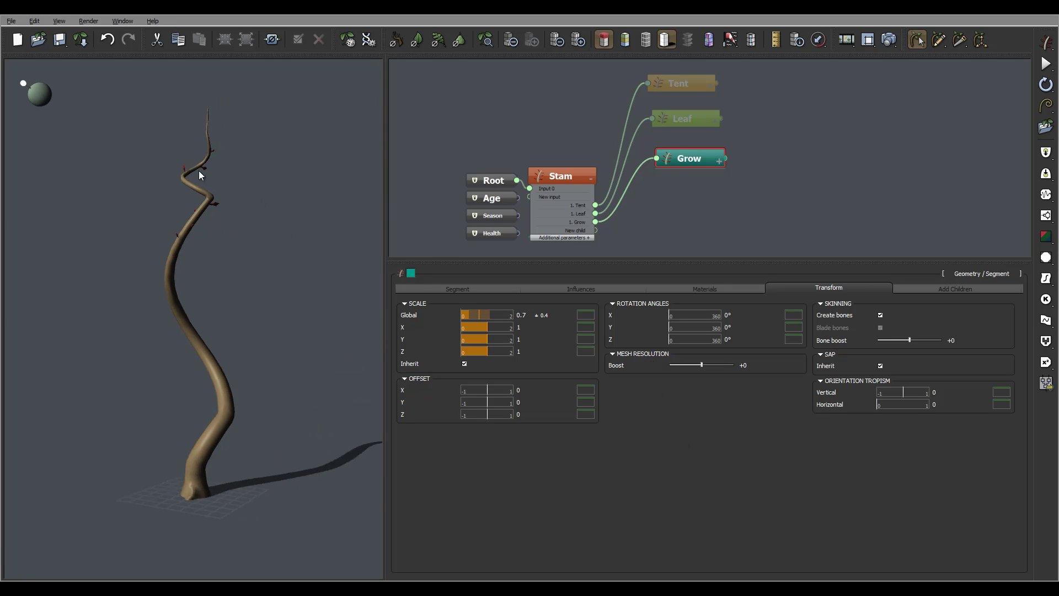
mouse_move(133, 202)
left_mouse_down()
mouse_move(211, 211)
mouse_move(77, 246)
mouse_move(119, 175)
mouse_move(260, 192)
mouse_move(274, 227)
mouse_move(519, 339)
left_mouse_up()
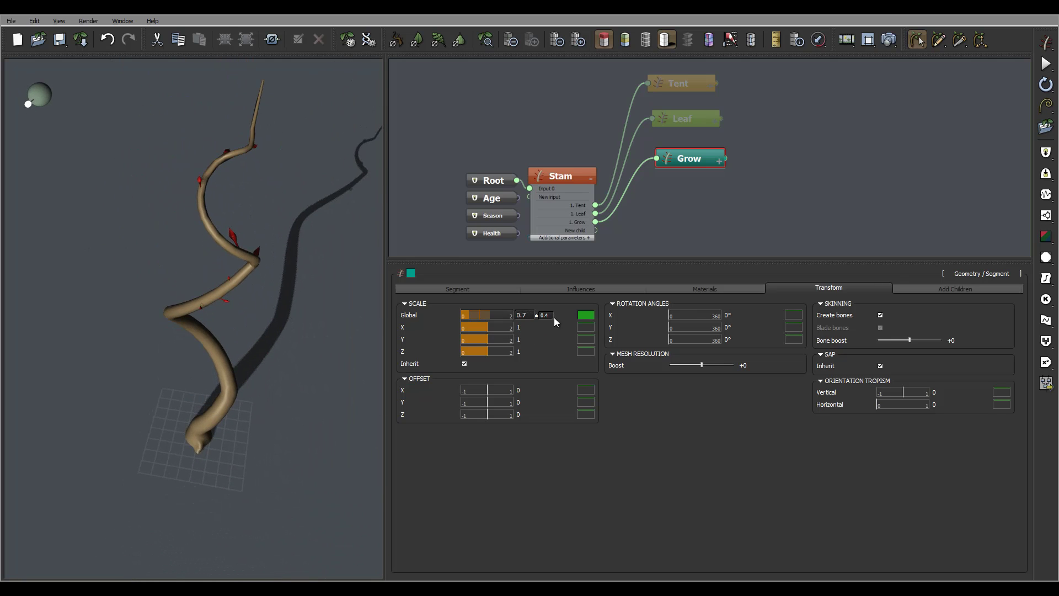
left_click_drag(176, 161, 173, 113)
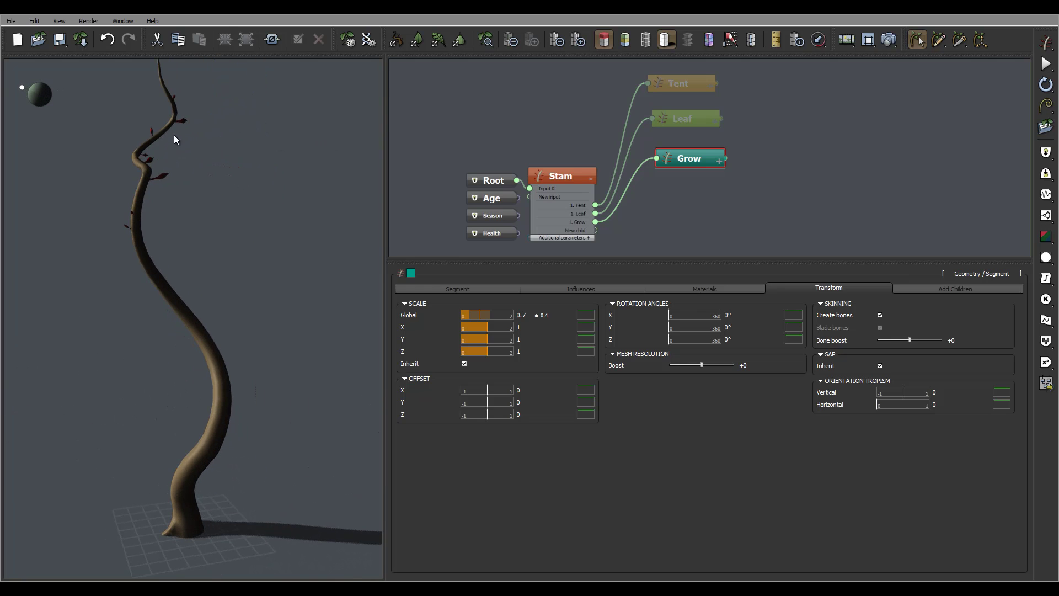
left_click_drag(171, 157, 248, 230)
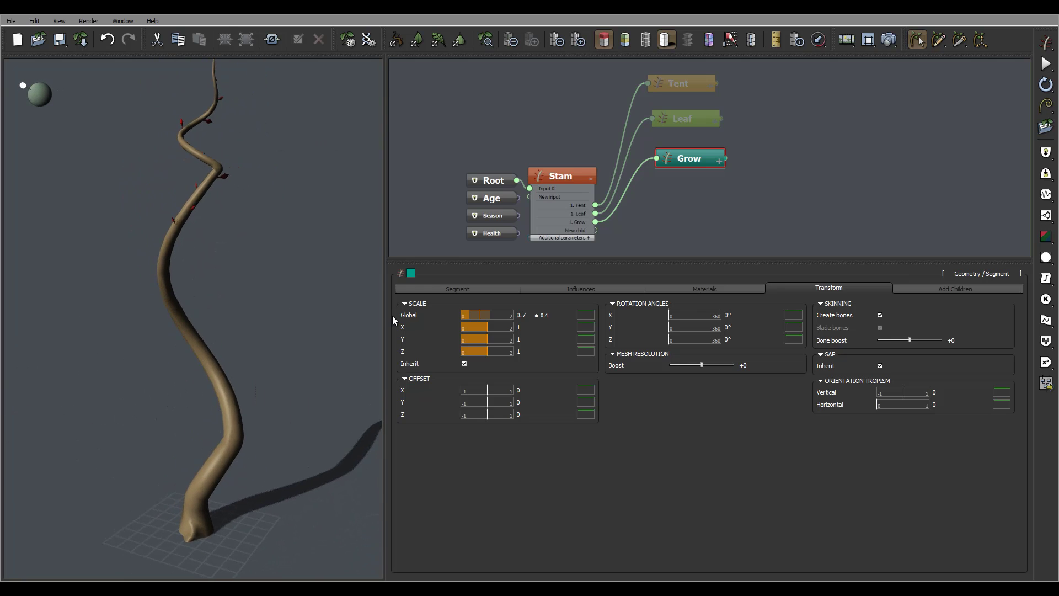
- Switch the Grow scale to a function-of-parent curve and add a middle keypoint
left_click(586, 316)
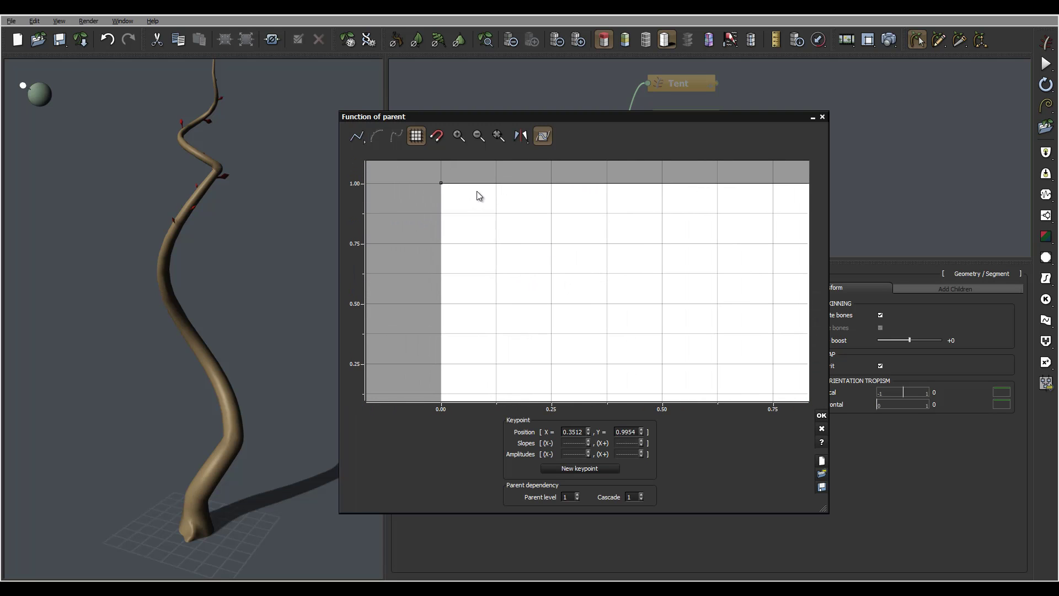
left_click(443, 186)
left_click_drag(441, 183, 439, 291)
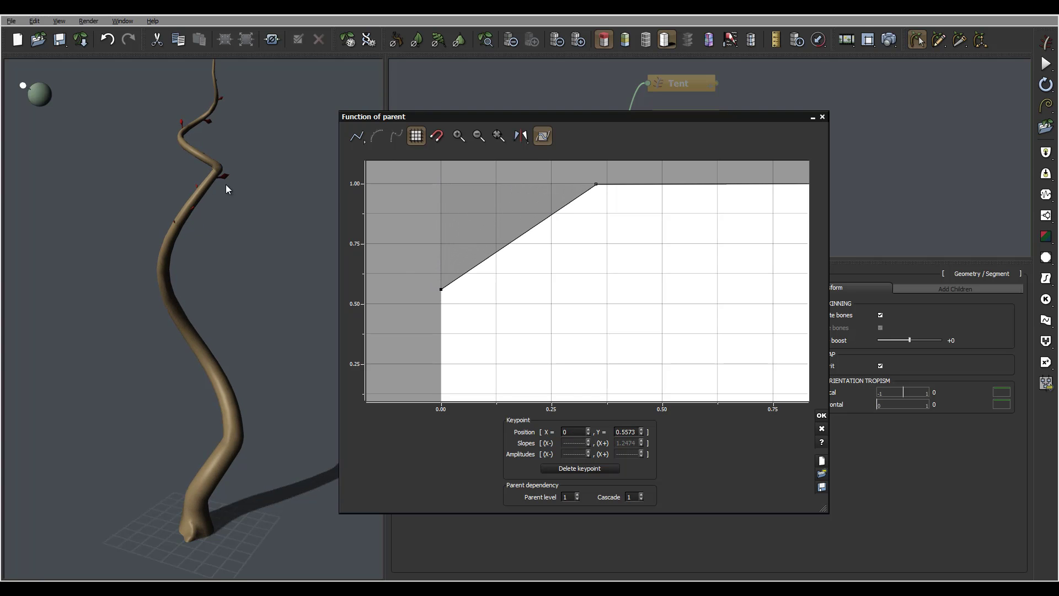
left_click_drag(237, 182, 220, 157)
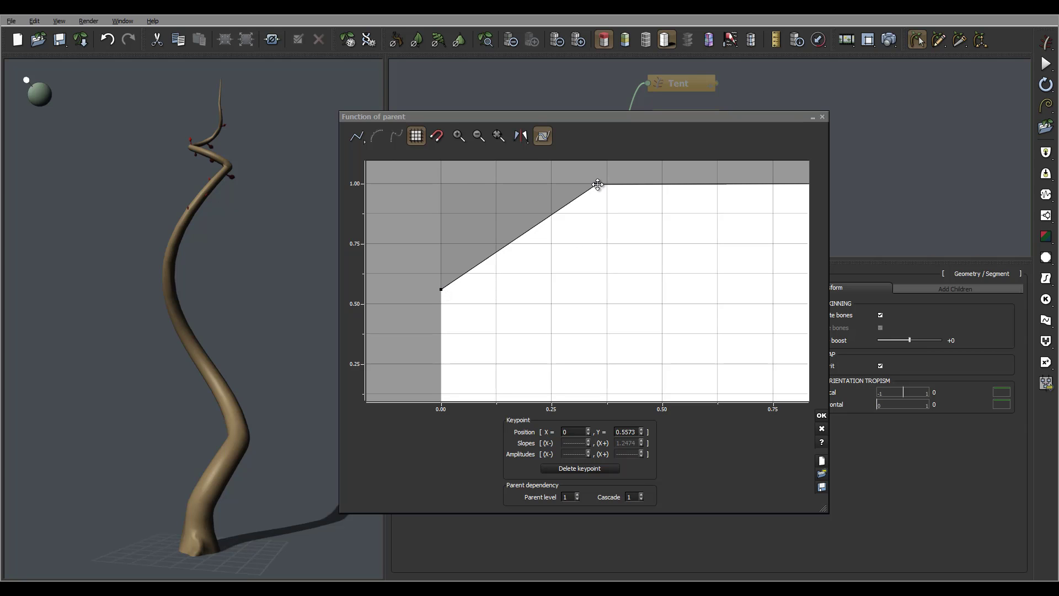
left_click_drag(598, 185, 554, 180)
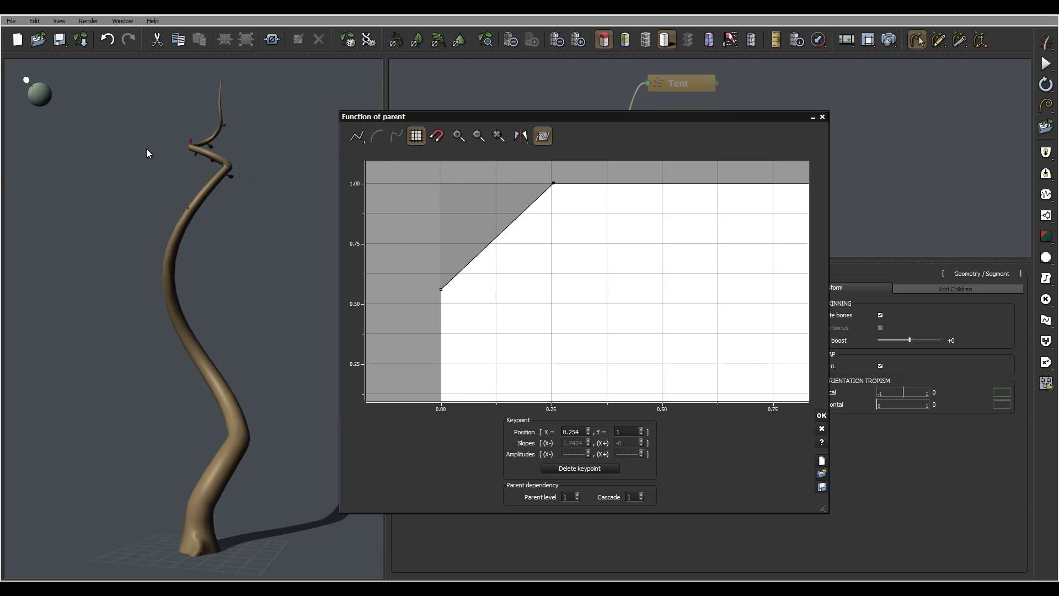
left_click_drag(263, 151, 189, 157)
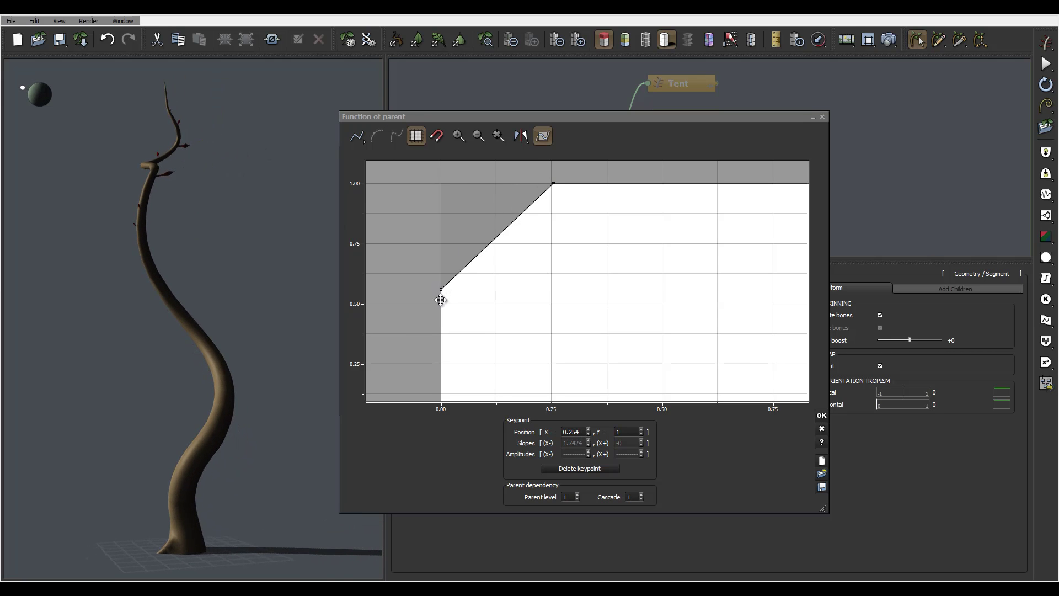
left_click_drag(440, 292, 432, 388)
left_click_drag(214, 197, 170, 198)
middle_click_drag(555, 337, 565, 310)
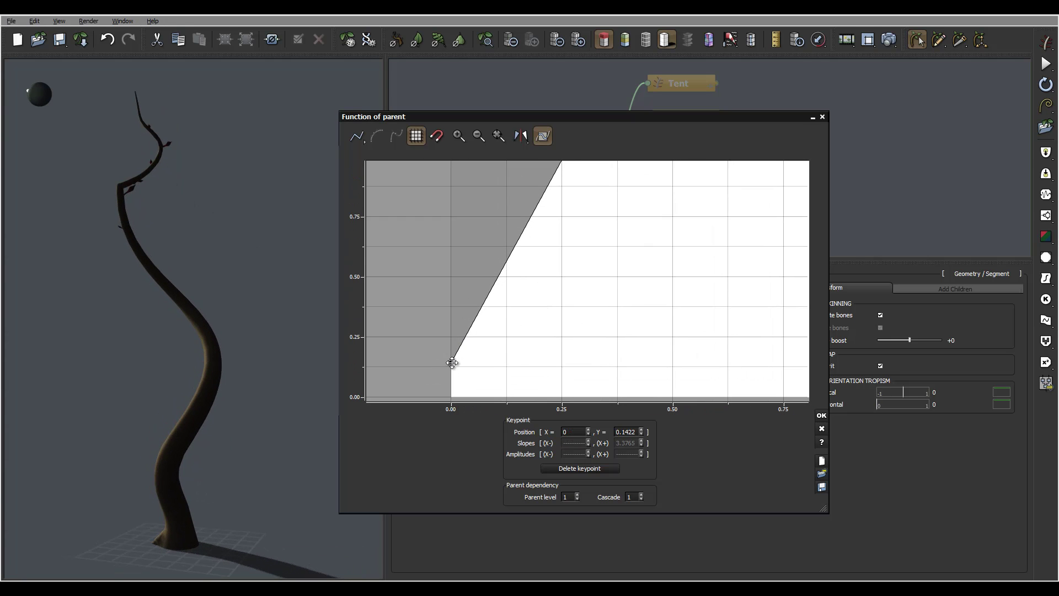
- Set the curve's start to about 0.88 and its end to about 0.83, then confirm
left_click_drag(452, 362, 530, 196)
middle_click_drag(522, 357, 513, 524)
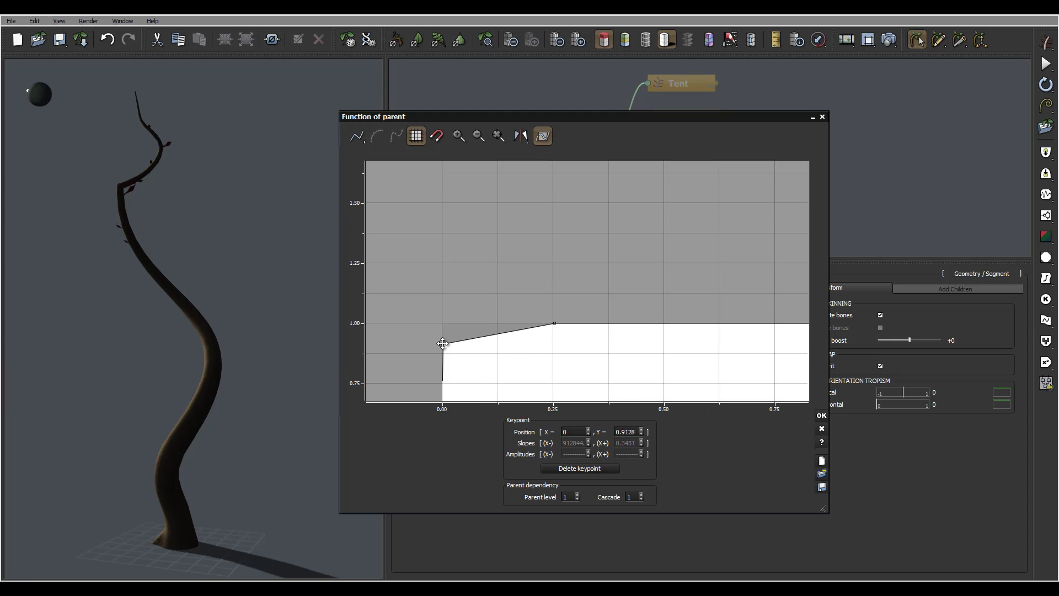
middle_click_drag(712, 344, 460, 255)
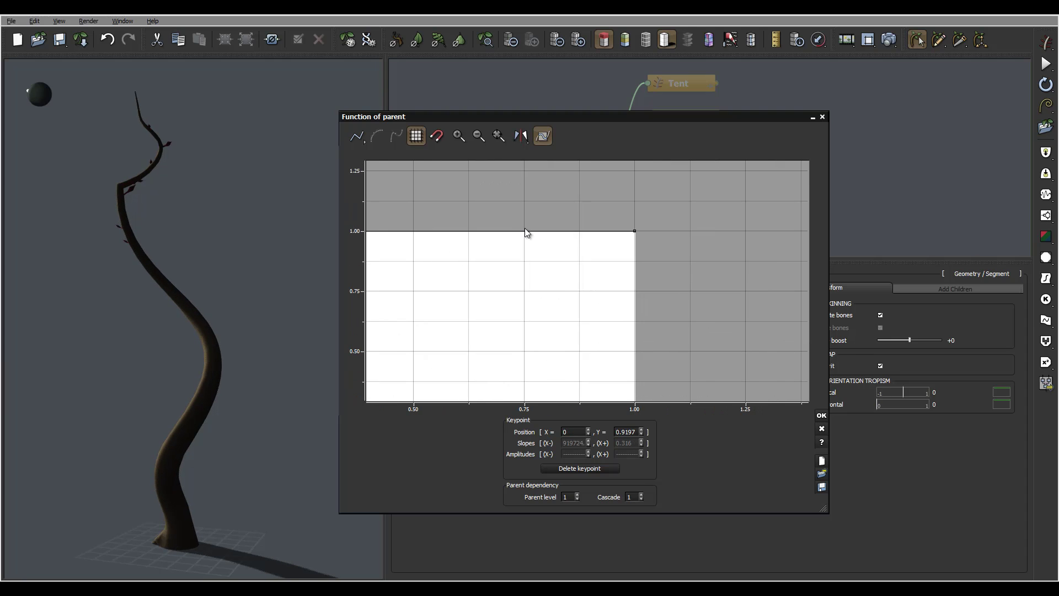
left_click_drag(635, 232, 643, 272)
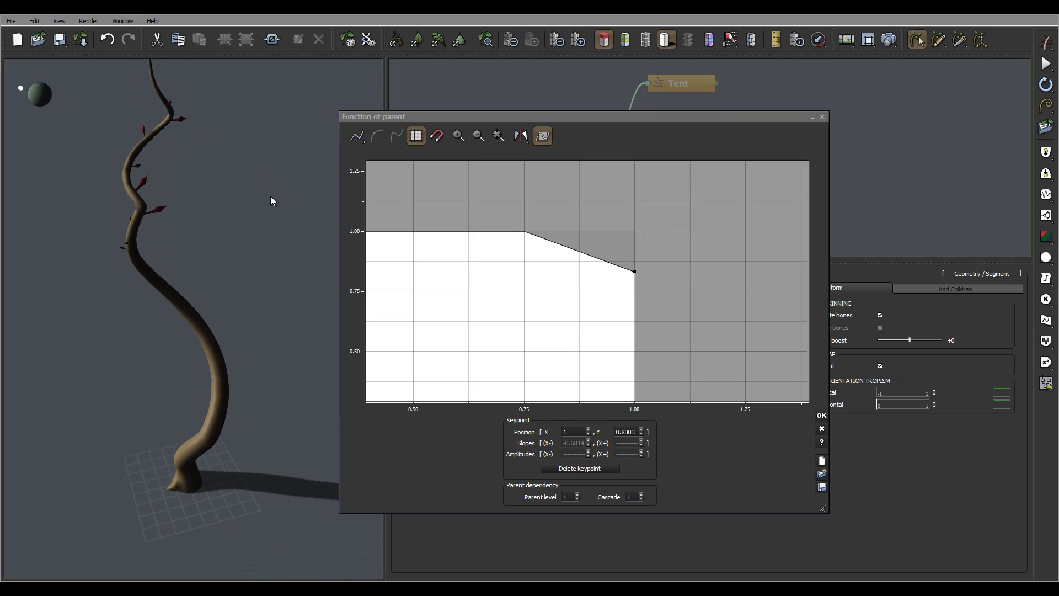
left_click(821, 415)
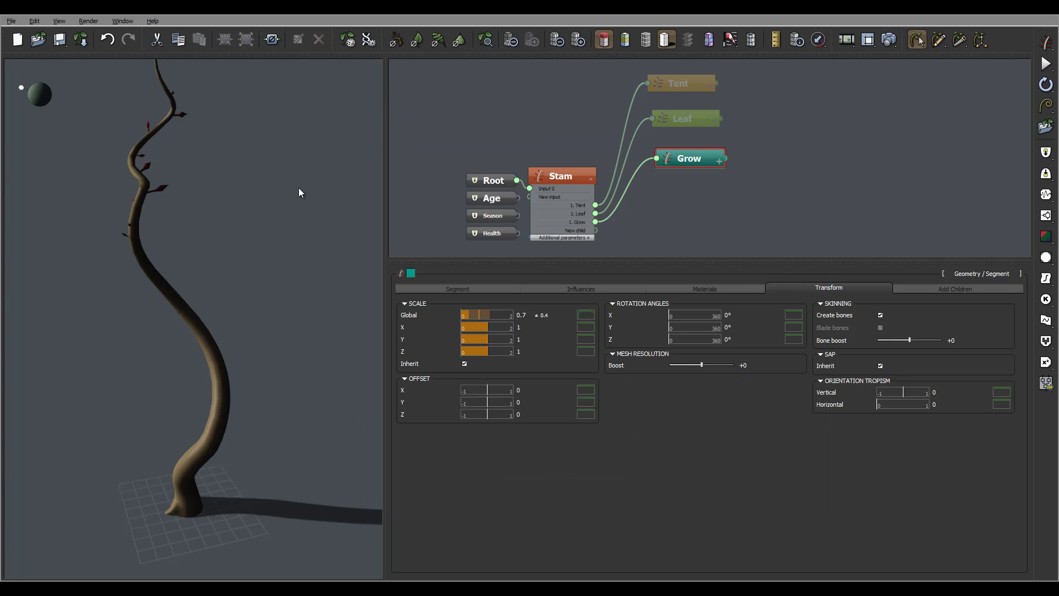
- Reopen the Grow scale curve to review it and close it unchanged
left_click_drag(192, 205, 227, 250)
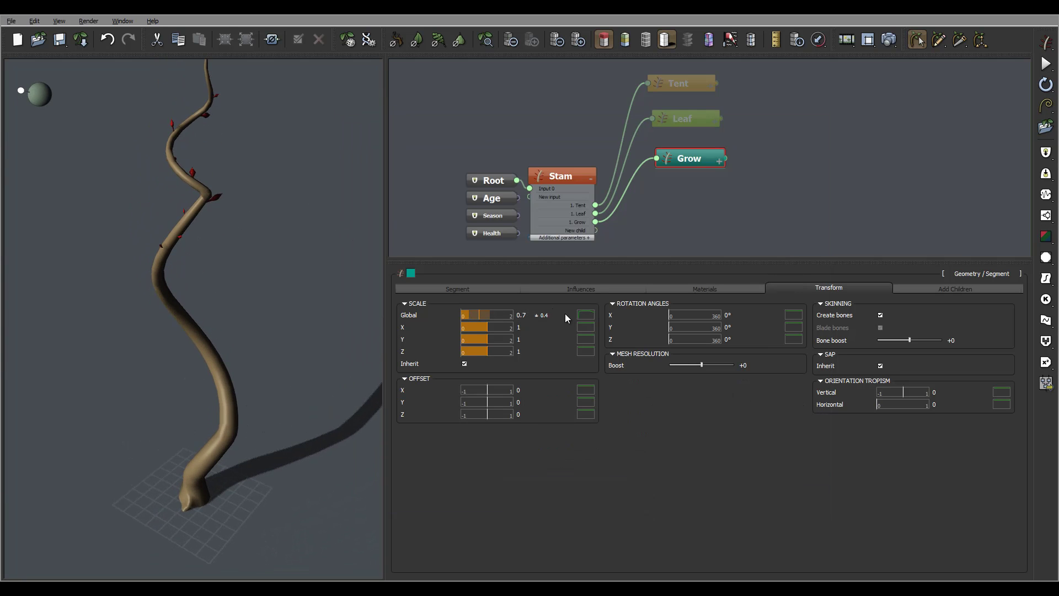
left_click(593, 317)
left_click_drag(537, 298, 648, 308)
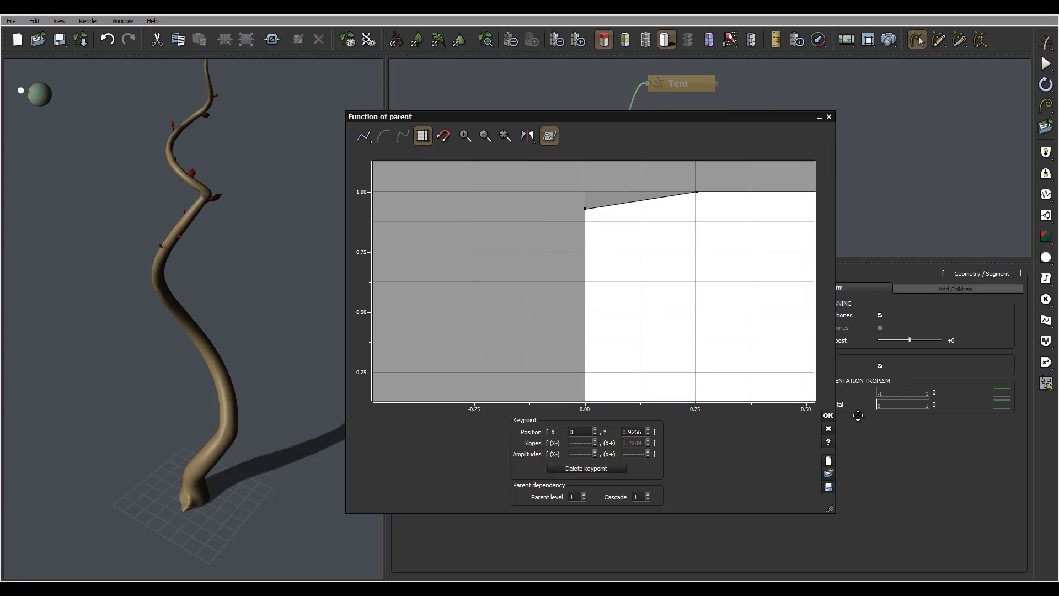
left_click(829, 419)
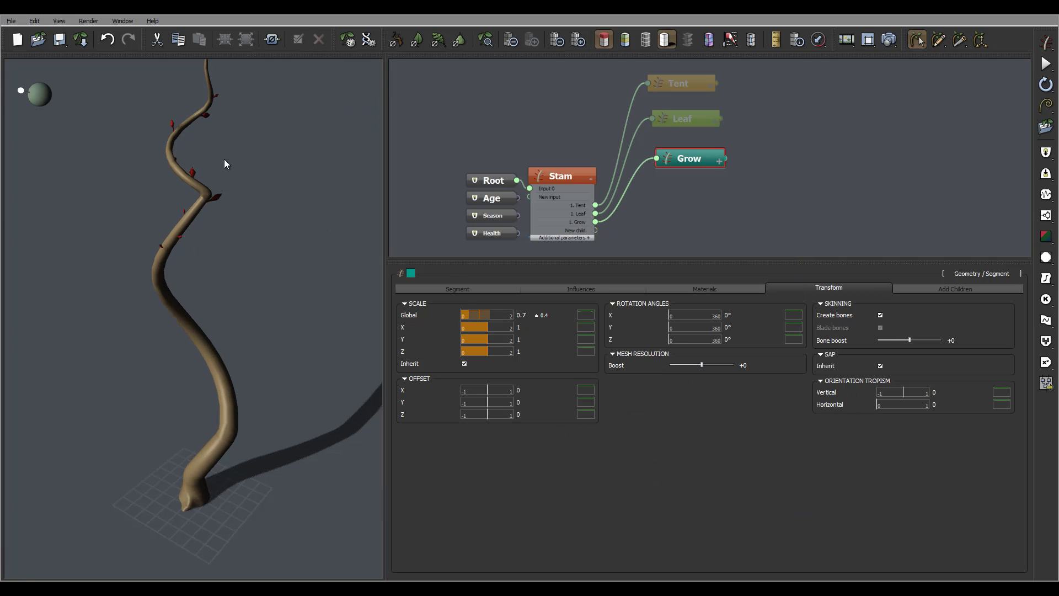
- Bring up the stem's 1. Grow distribution settings while viewing the stem from above
left_click_drag(241, 163, 263, 151)
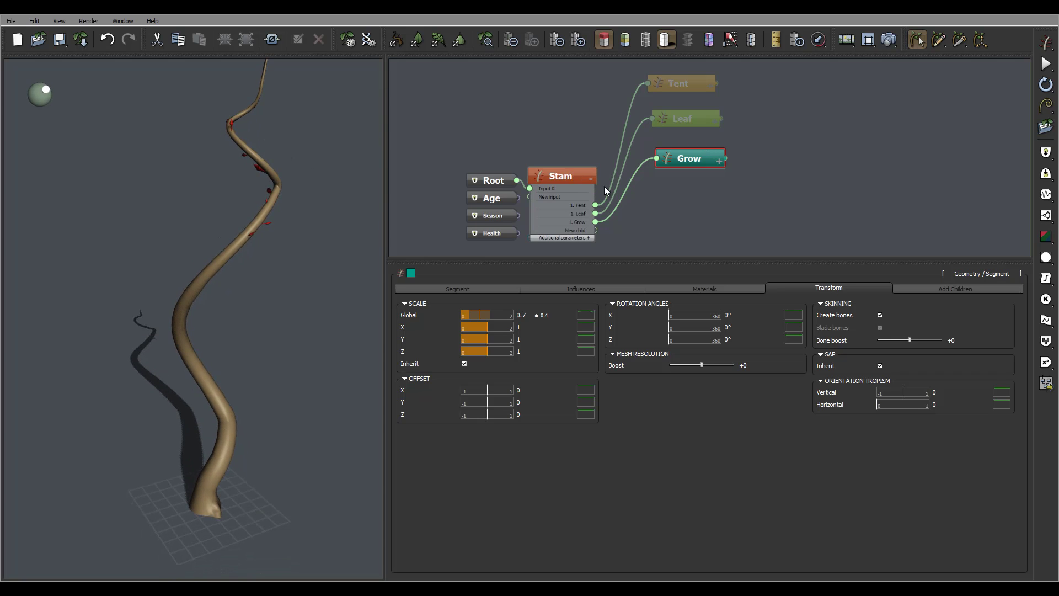
left_click(591, 177)
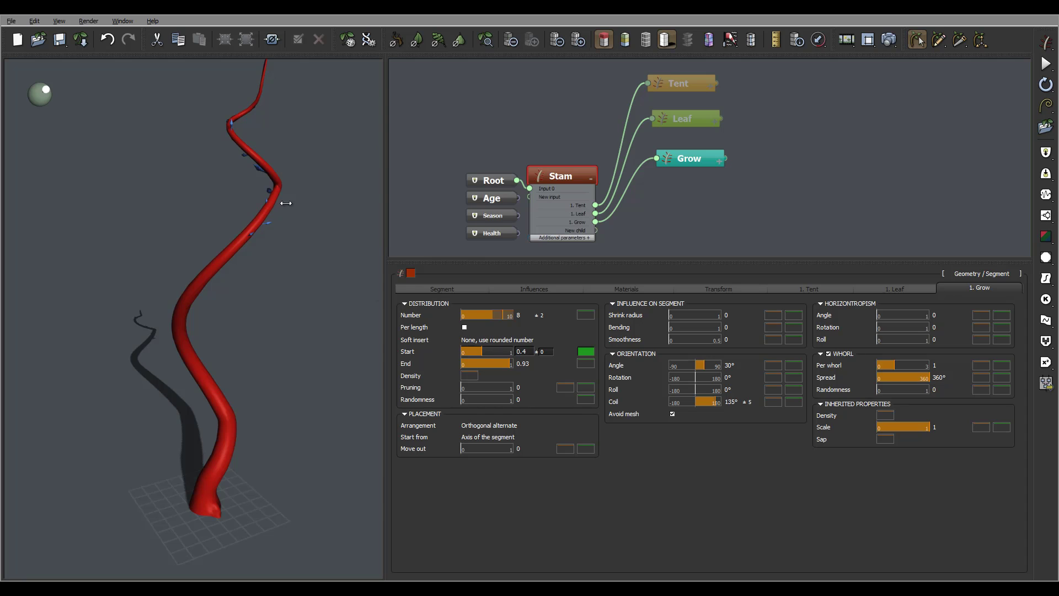
left_click_drag(259, 297, 381, 259)
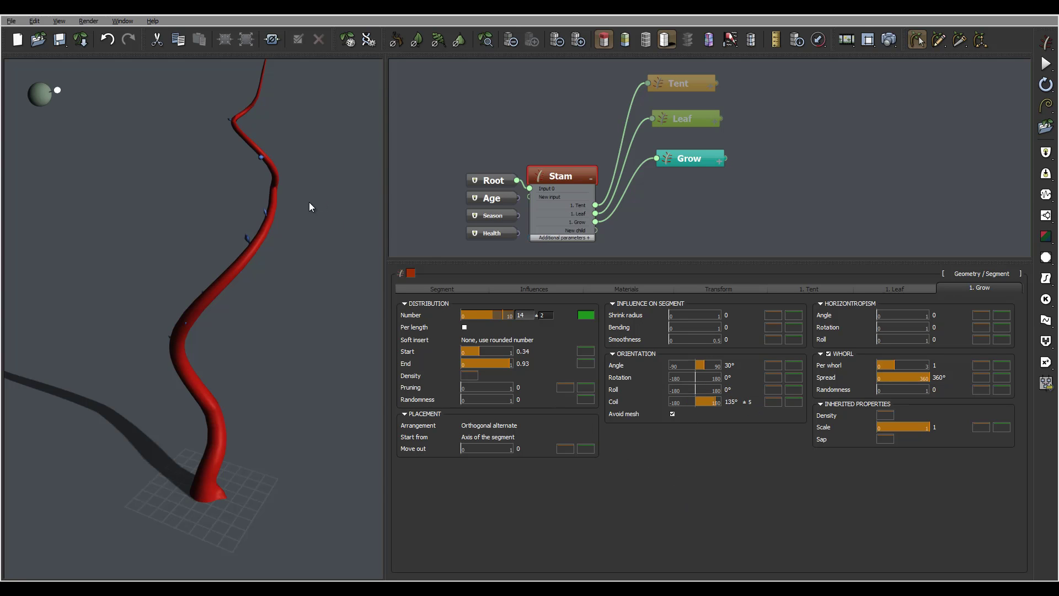
- Commit 14 Grow sprouts and inspect the coiling sprouts from several angles
key("Return")
left_click_drag(293, 205, 158, 118)
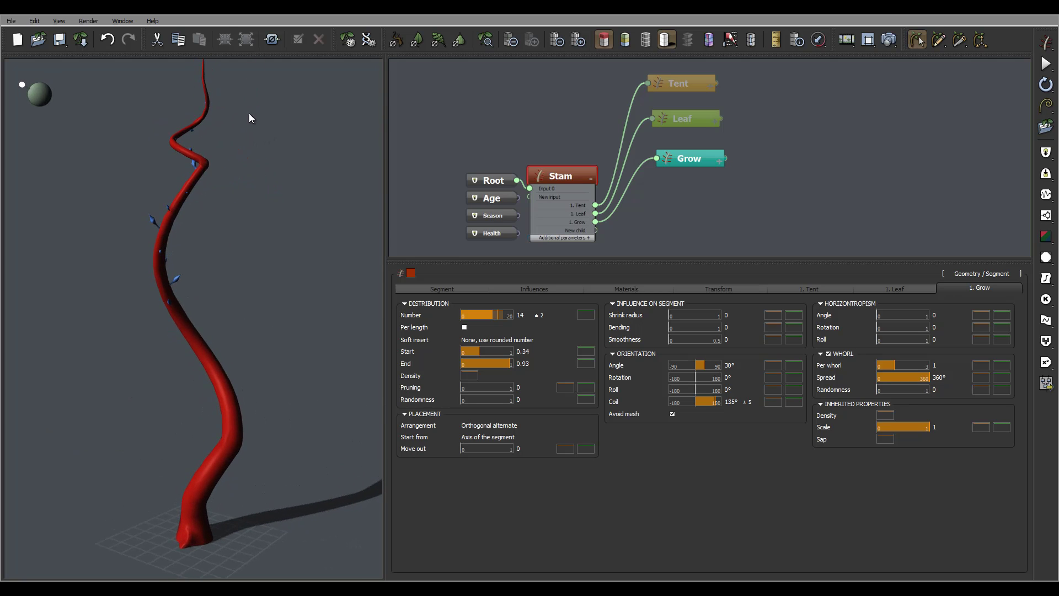
left_click_drag(250, 122, 226, 81)
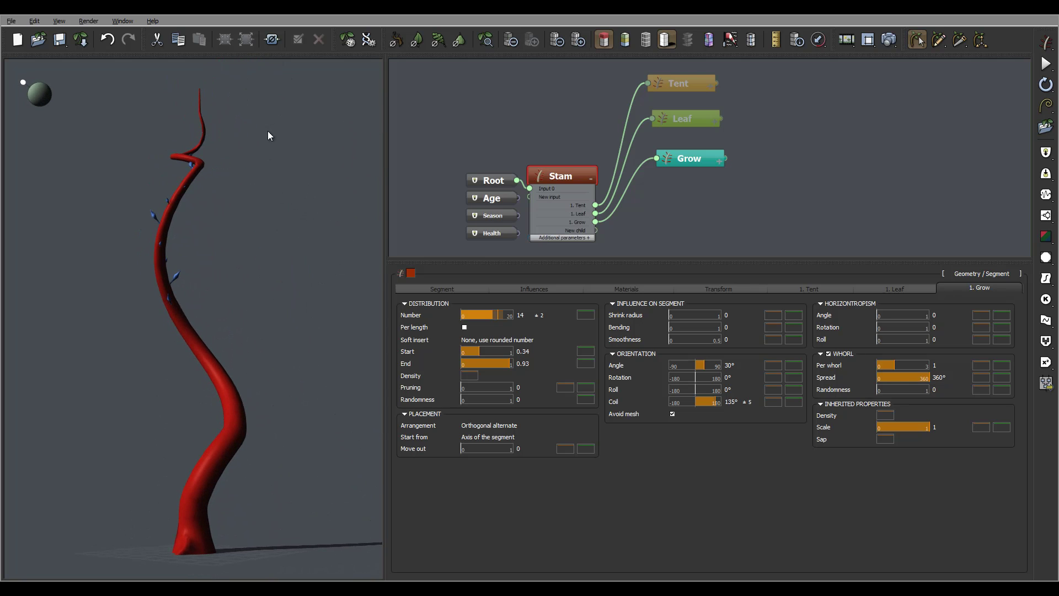
left_click_drag(268, 135, 291, 138)
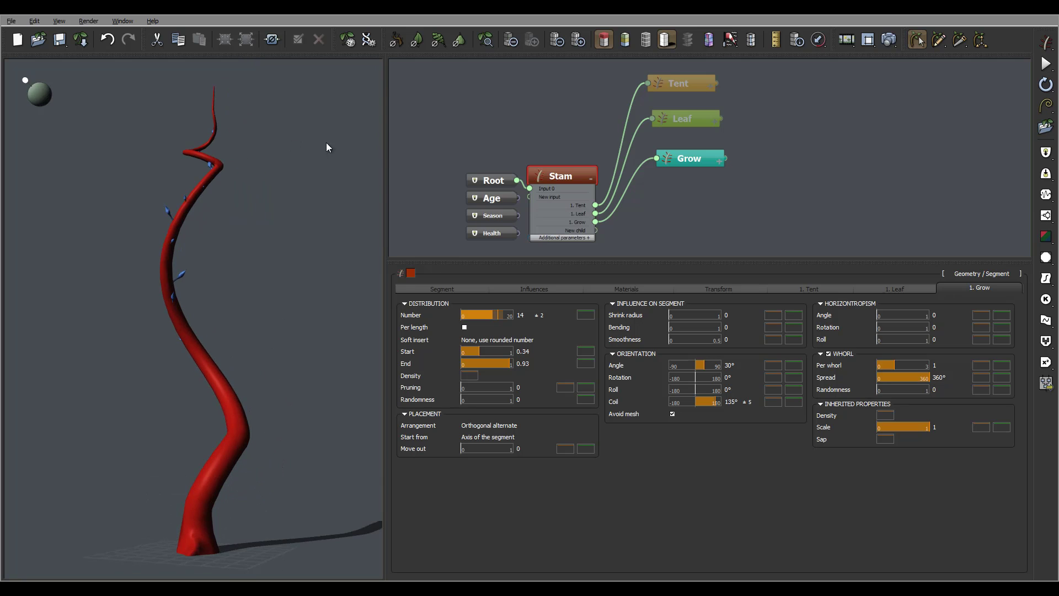